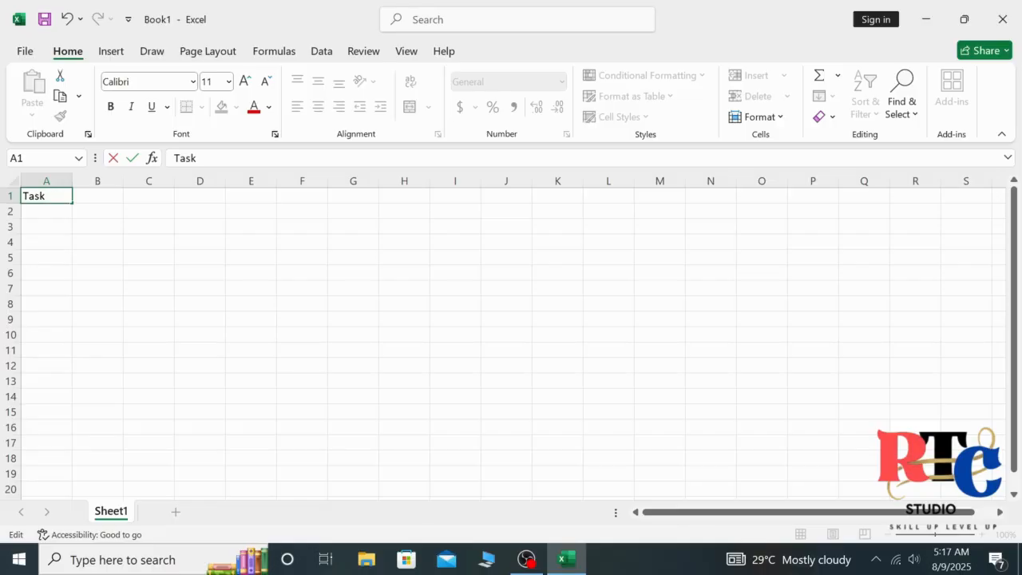
- Finish the Task Name header and widen all columns of the sheet
type("Name")
left_click(15, 180)
left_click_drag(73, 181, 132, 182)
- Enter headers Assigned To, Start Date, Due Date, Status and Progress Box across B1:F1
double_click(172, 195)
type("As")
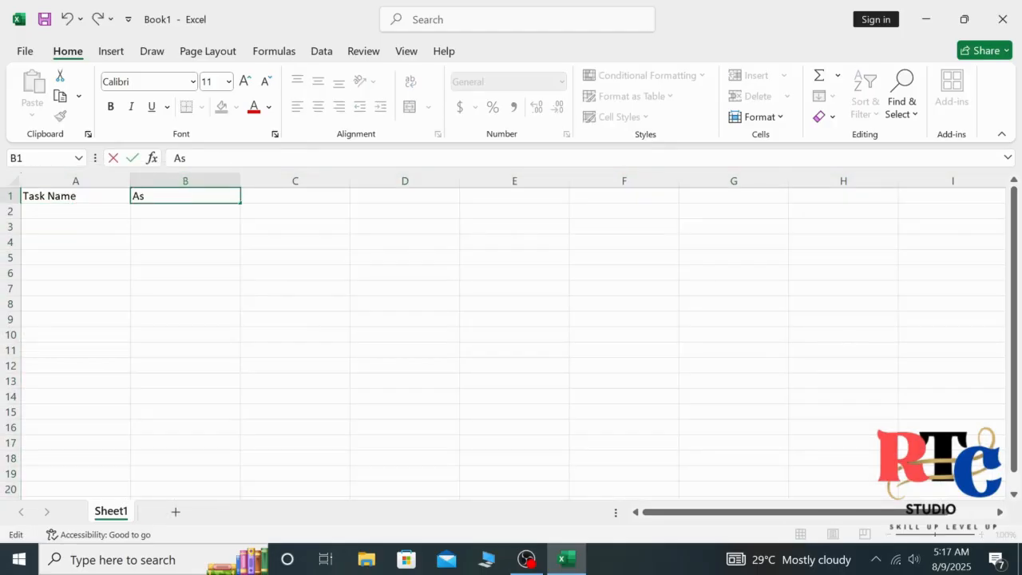
type("signed")
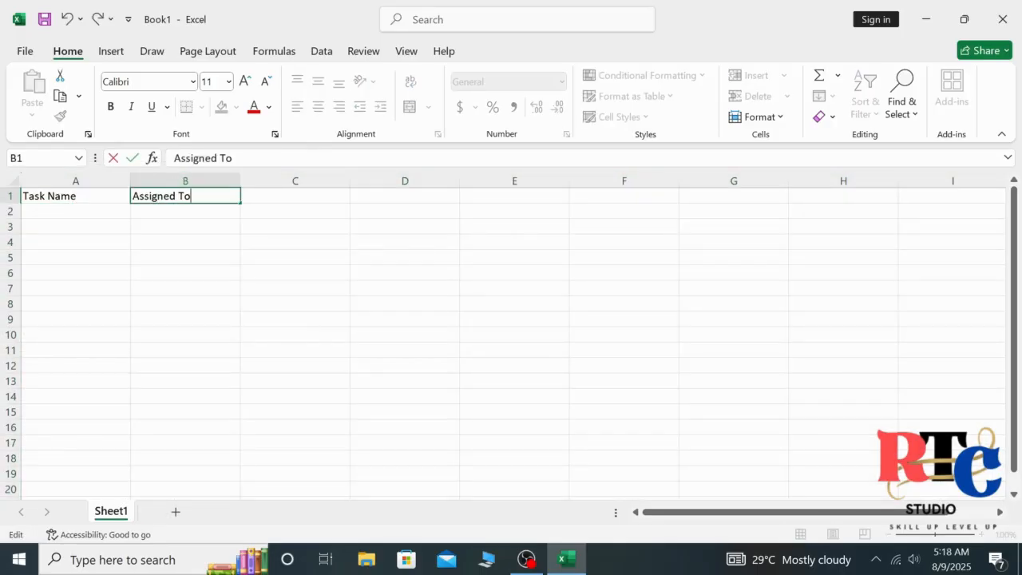
type(" To")
left_click(301, 197)
type("Stae")
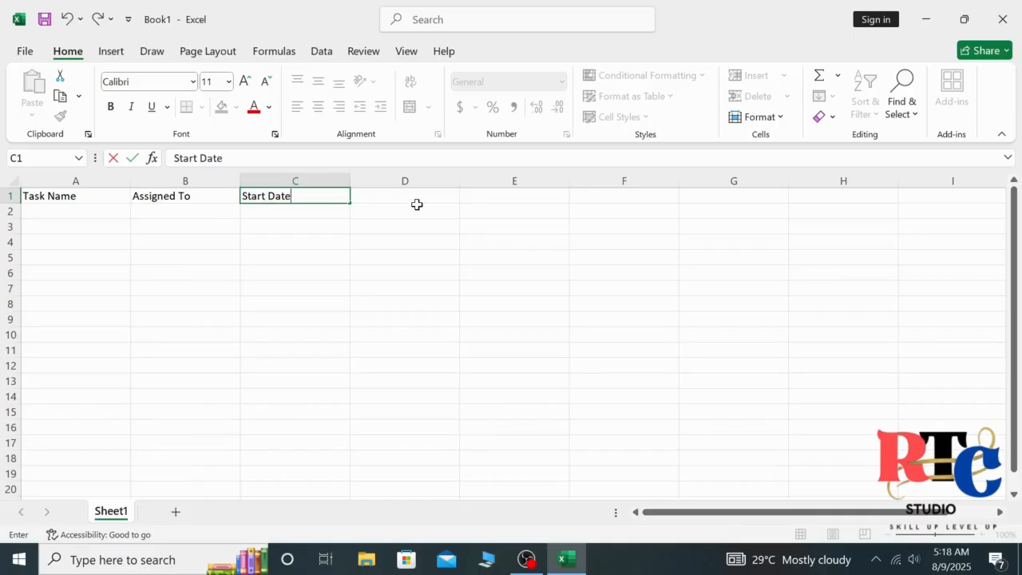
key("Tab")
key("F2")
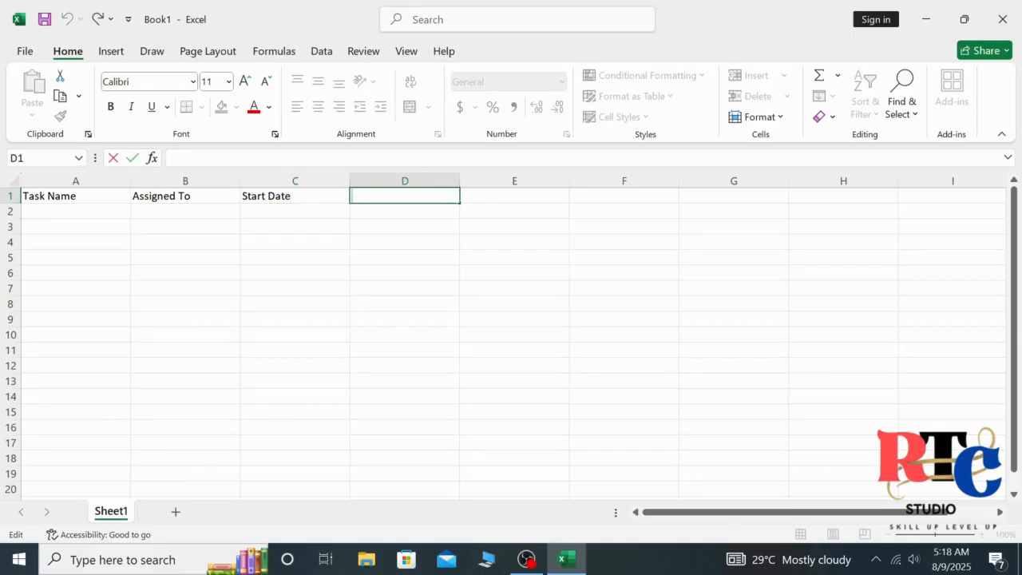
type("Due Date")
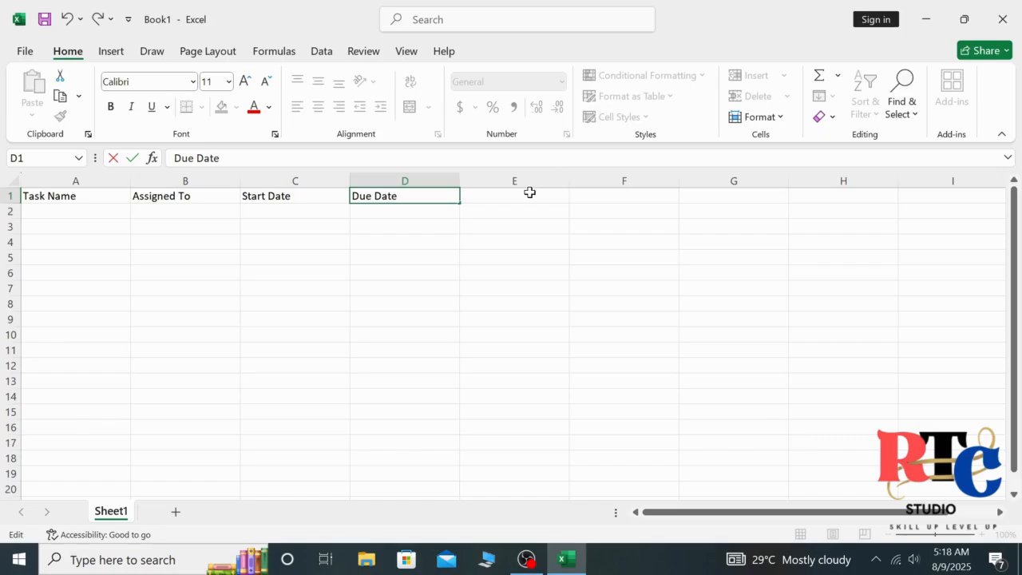
left_click(530, 192)
type("Status")
left_click(573, 196)
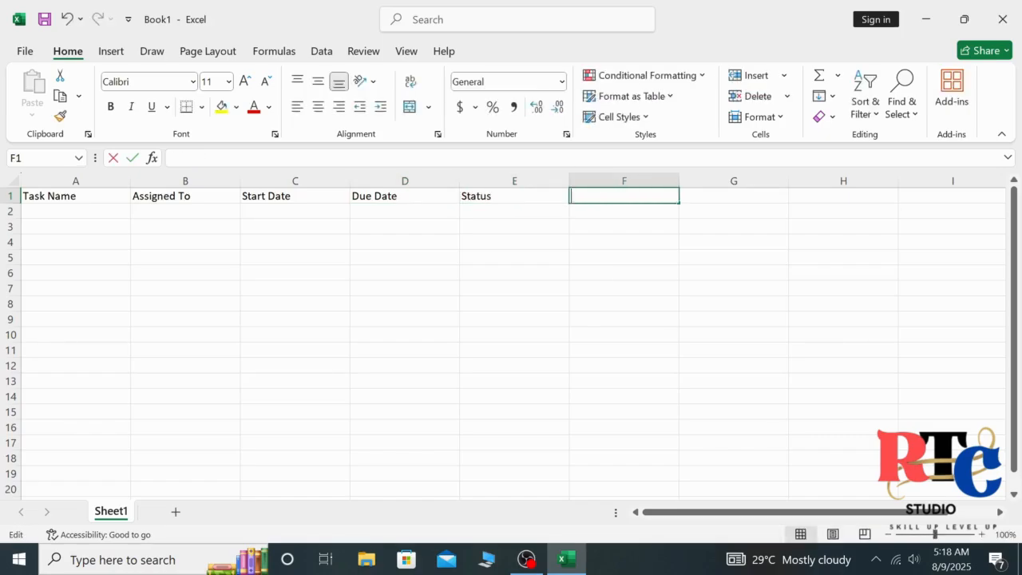
type("Progress Box")
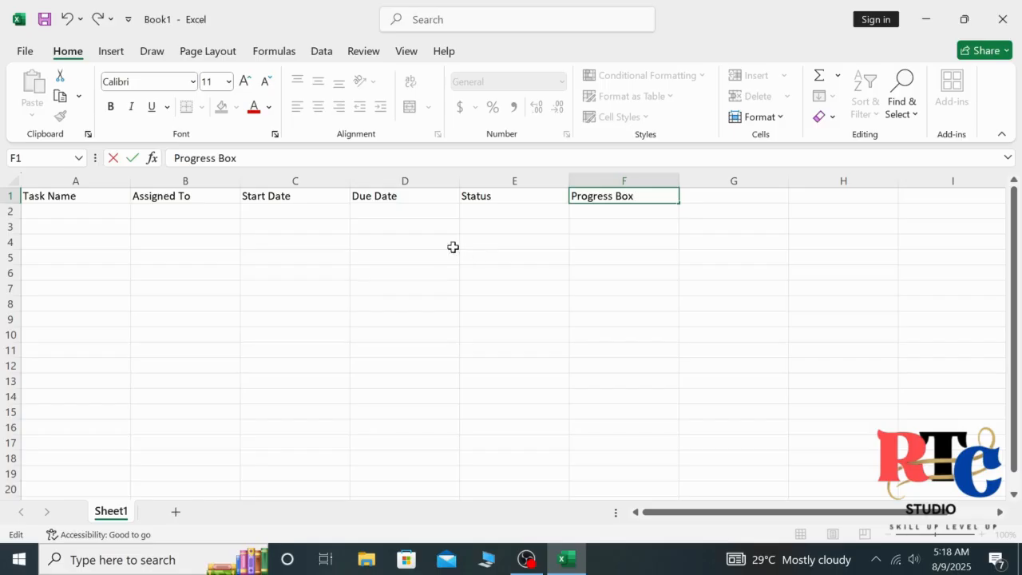
- Centre the table A1:F15 both horizontally and vertically
left_click_drag(26, 197, 662, 411)
left_click(318, 106)
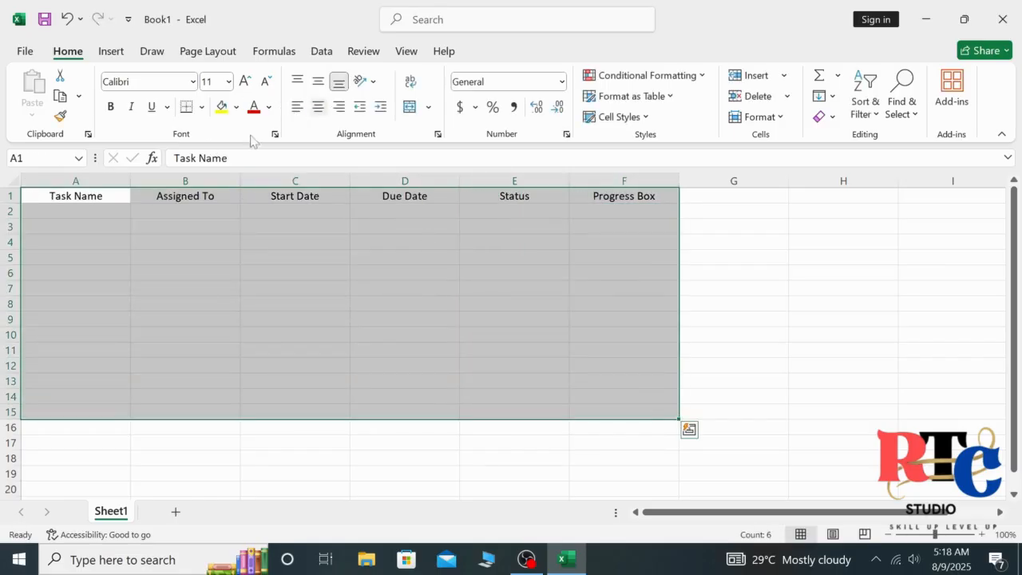
left_click(96, 211)
- Make headers A1:F1 bold, size 12, light blue-grey fill, with a taller row 1
left_click_drag(85, 192, 600, 198)
key("ctrl+b")
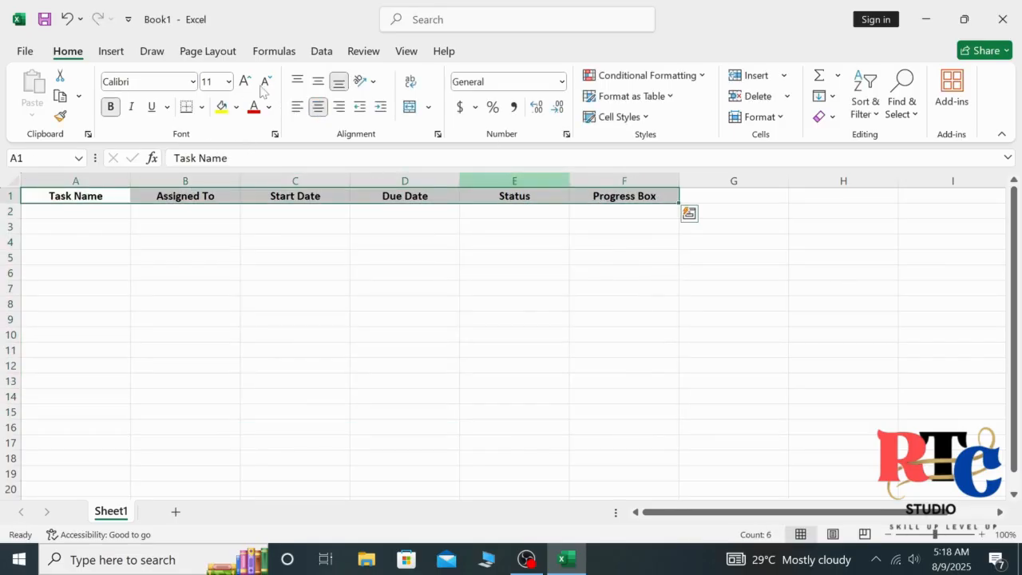
left_click(245, 83)
left_click(236, 106)
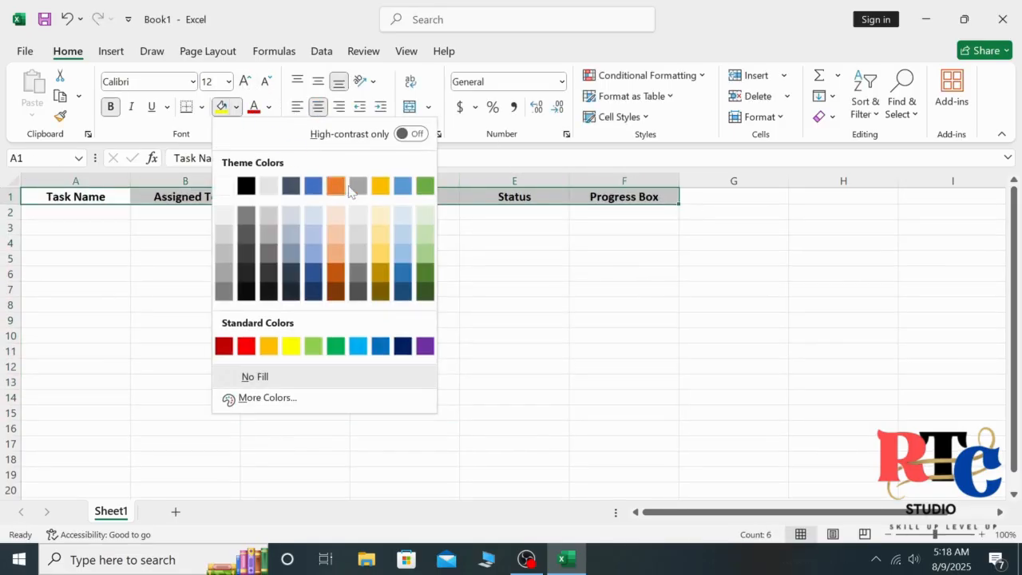
left_click(382, 215)
left_click(237, 106)
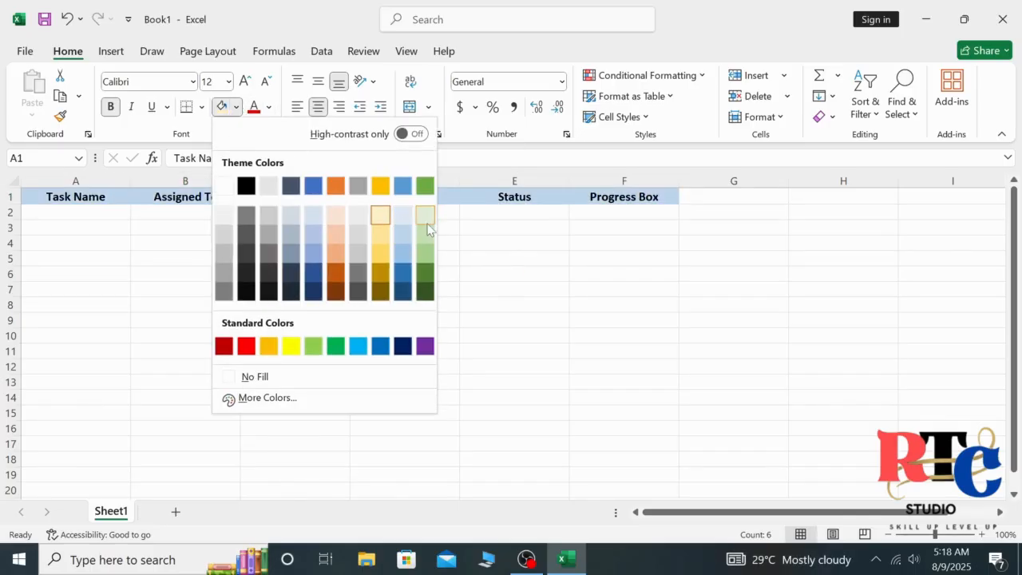
left_click(403, 215)
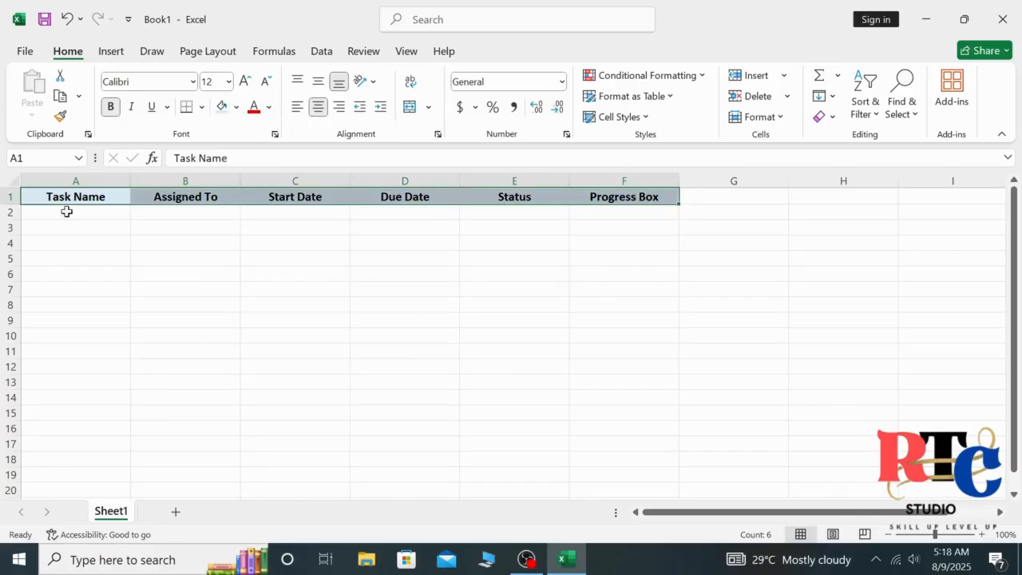
left_click_drag(14, 206, 14, 216)
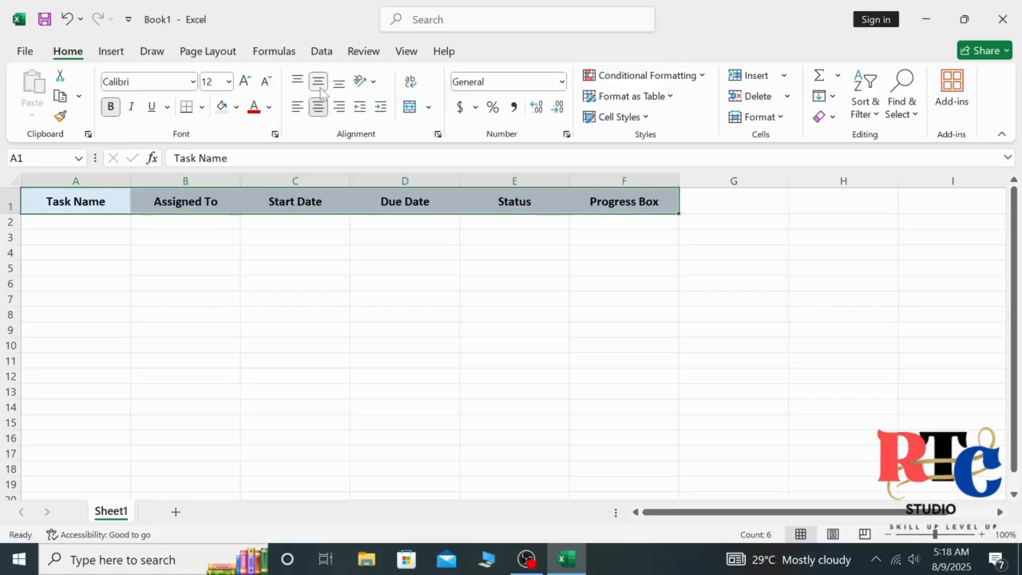
left_click(107, 251)
double_click(76, 222)
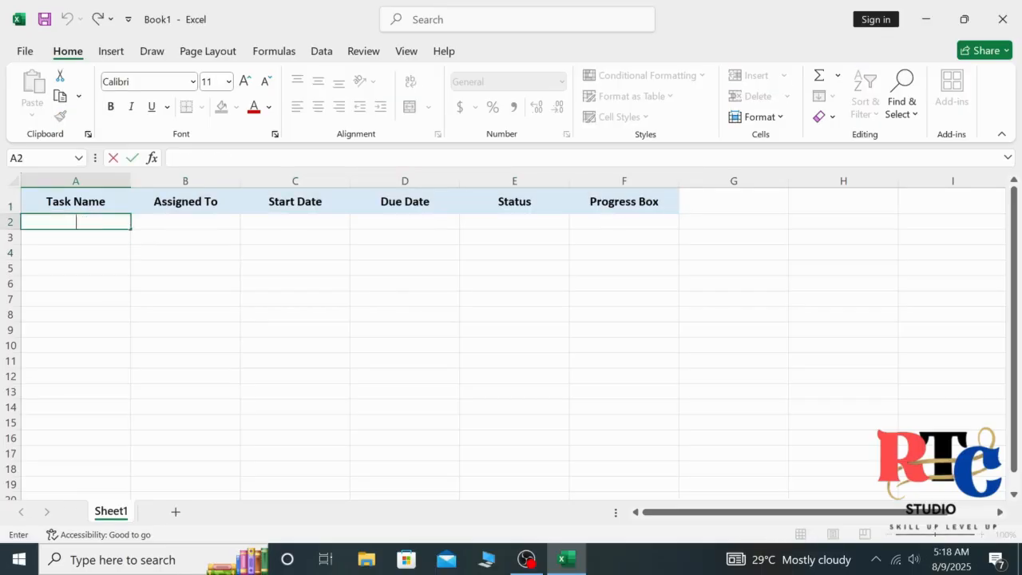
- Enter tasks Design Logo, Writer Report, Test Website and Writing Article in A2:A5
type("Design Logo")
key("Tab")
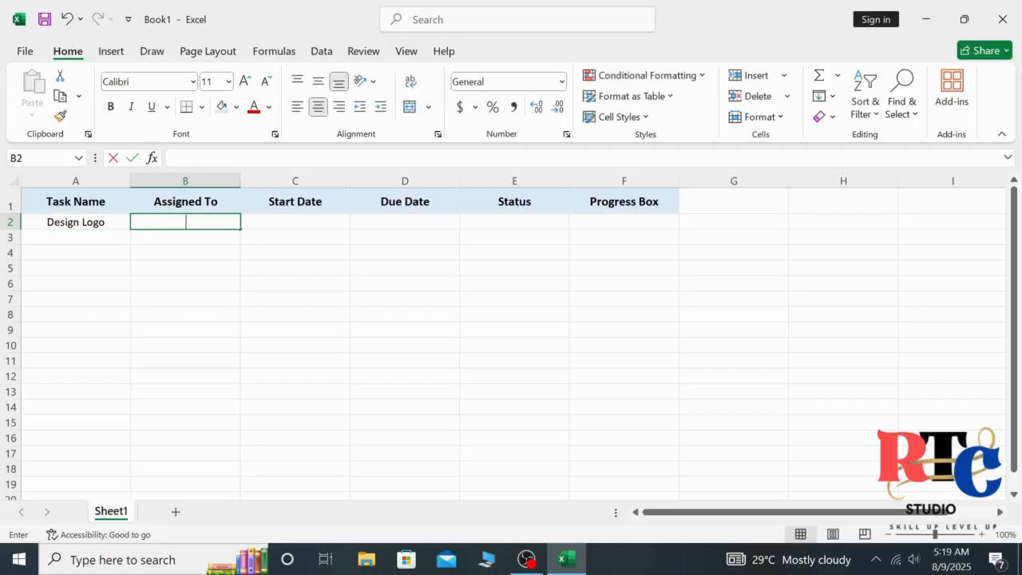
left_click(100, 236)
type("Q")
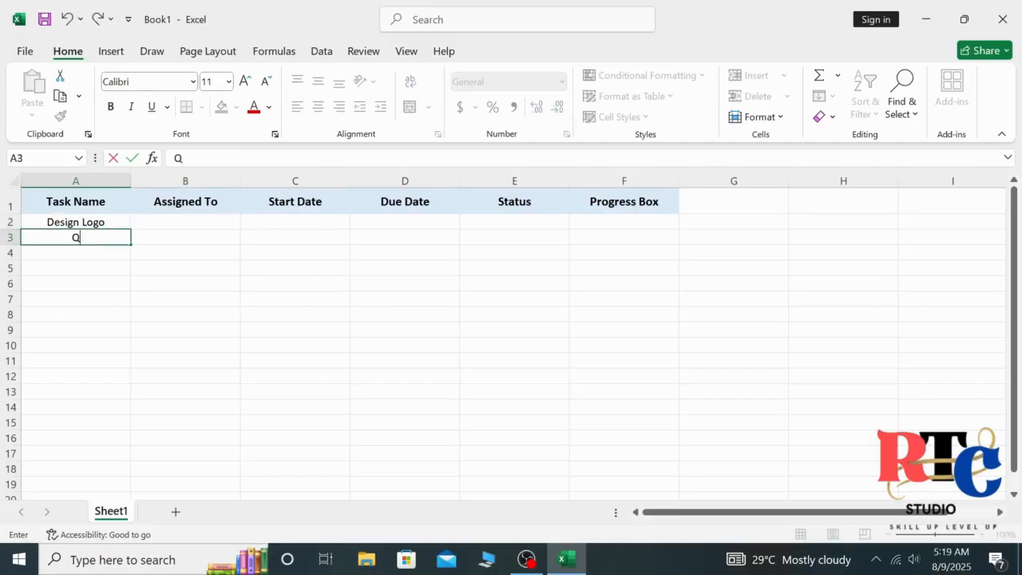
type("riter Report")
key("Return")
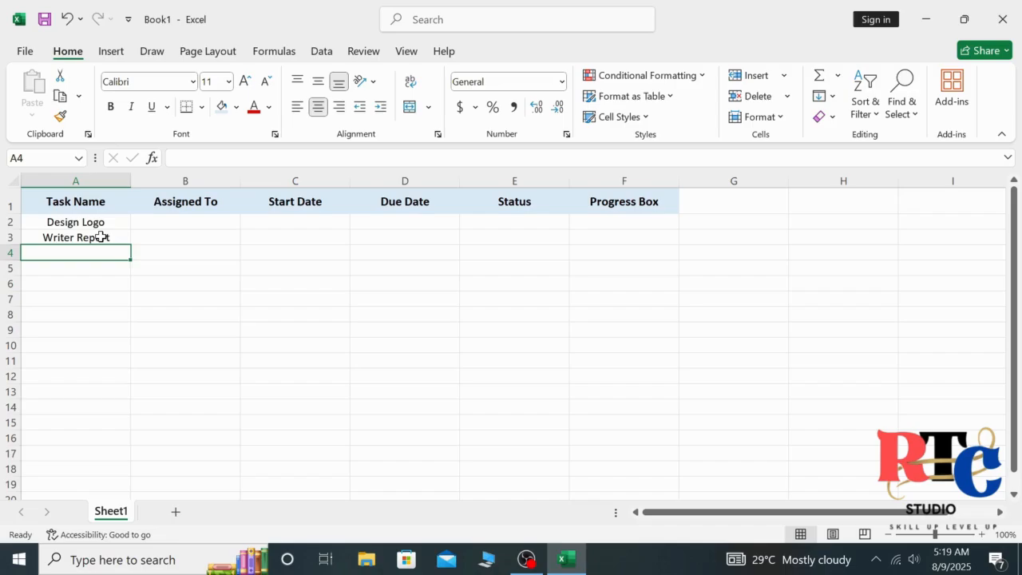
type("Tex")
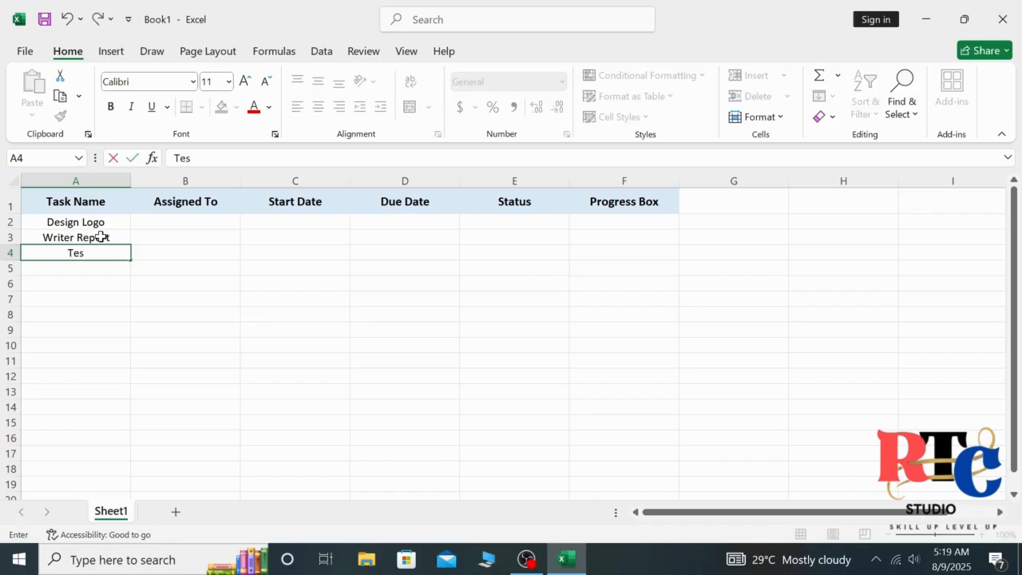
type("t Website")
double_click(98, 269)
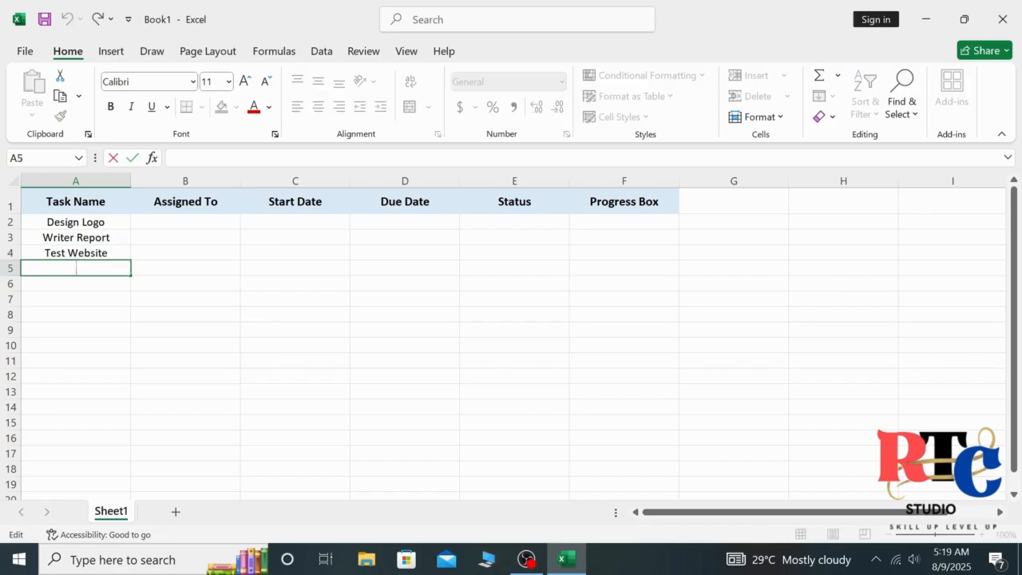
type("Writing Article")
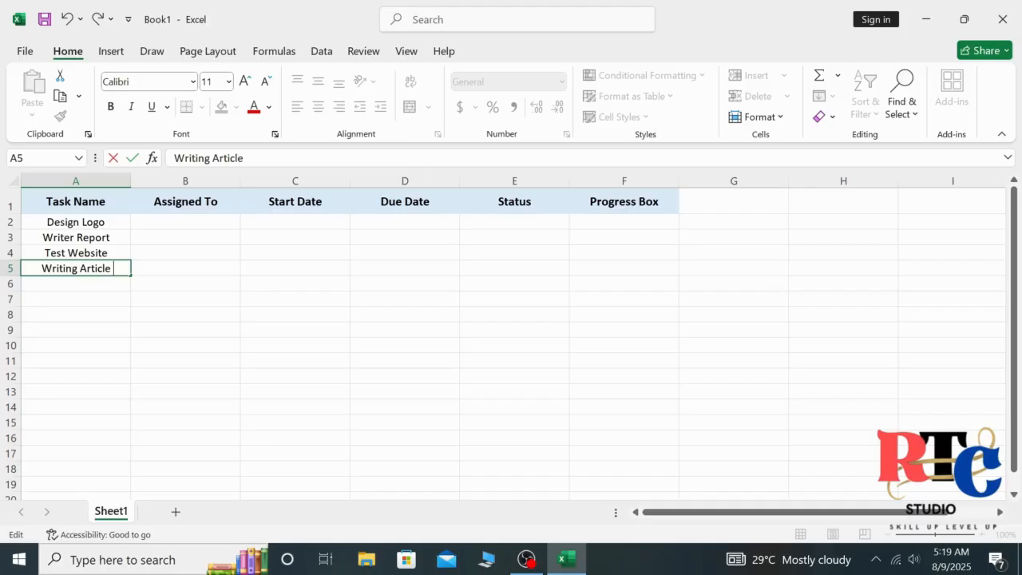
left_click(94, 280)
- Add Write an Article in A13 and Create a Video in A14
type("Create Portfolio")
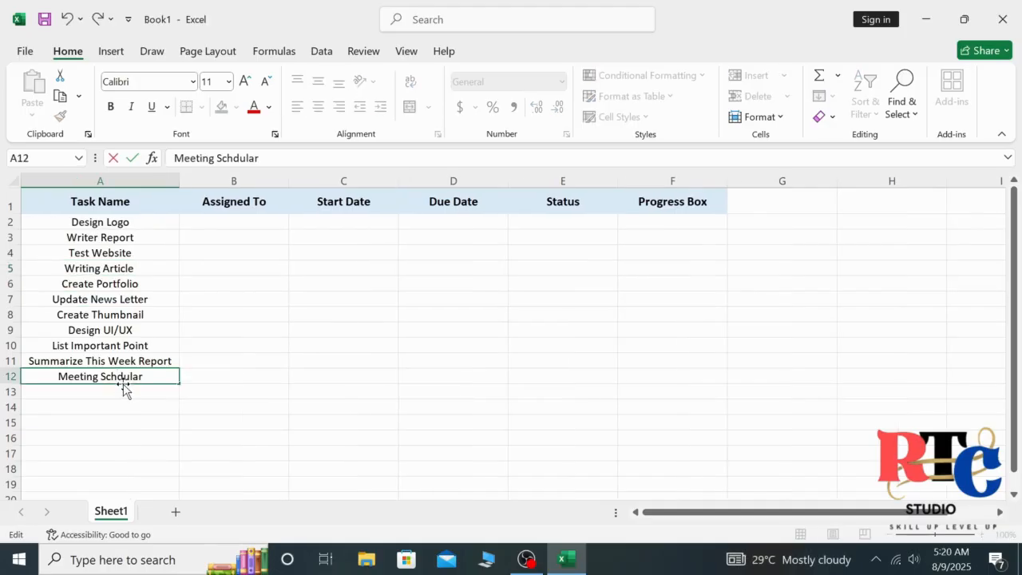
left_click(123, 390)
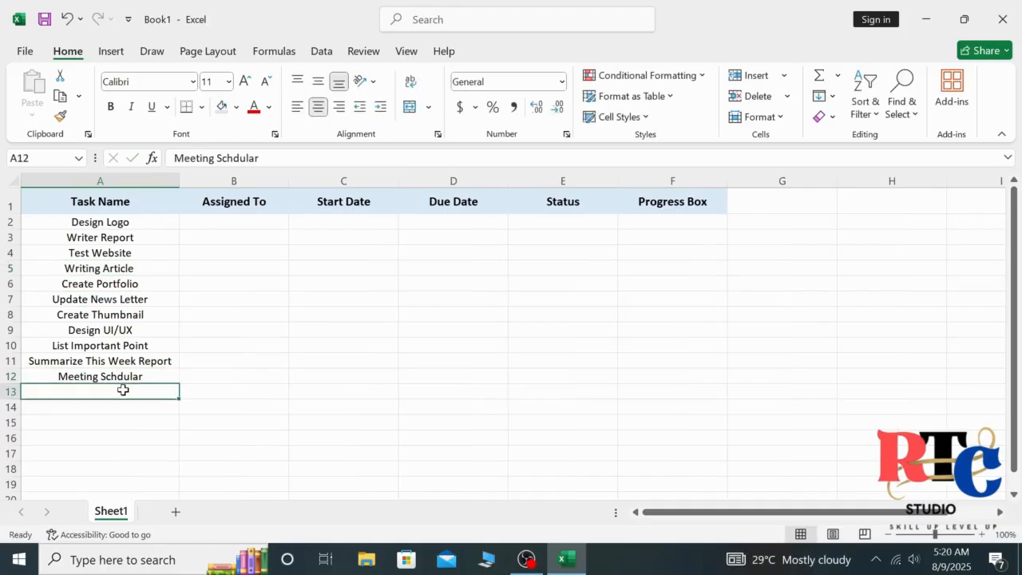
double_click(123, 390)
type("Create a")
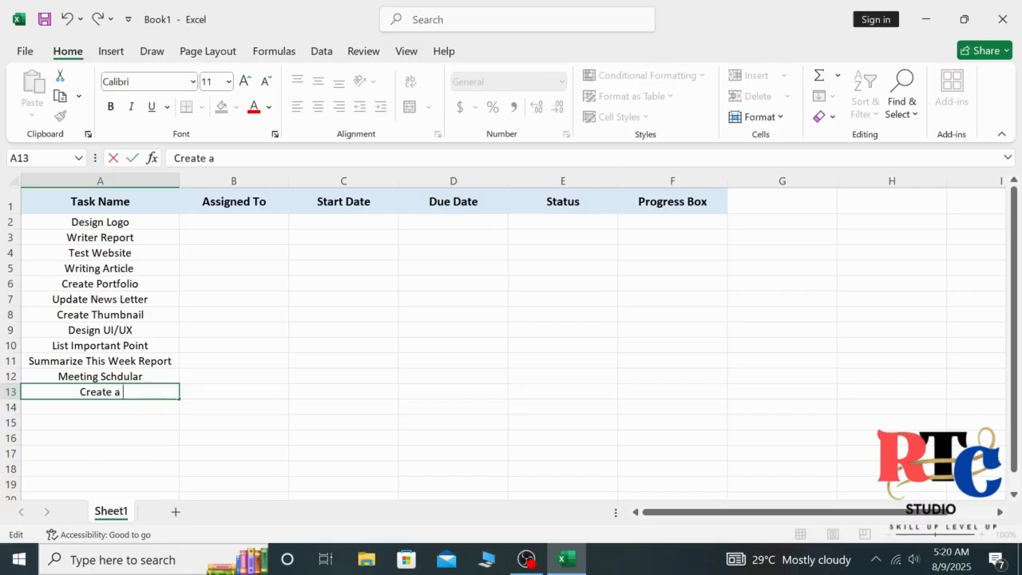
key("BackSpace")
key("BackSpace")
key("BackSpace")
key("BackSpace")
key("BackSpace")
key("BackSpace")
key("BackSpace")
key("BackSpace")
type("Writ")
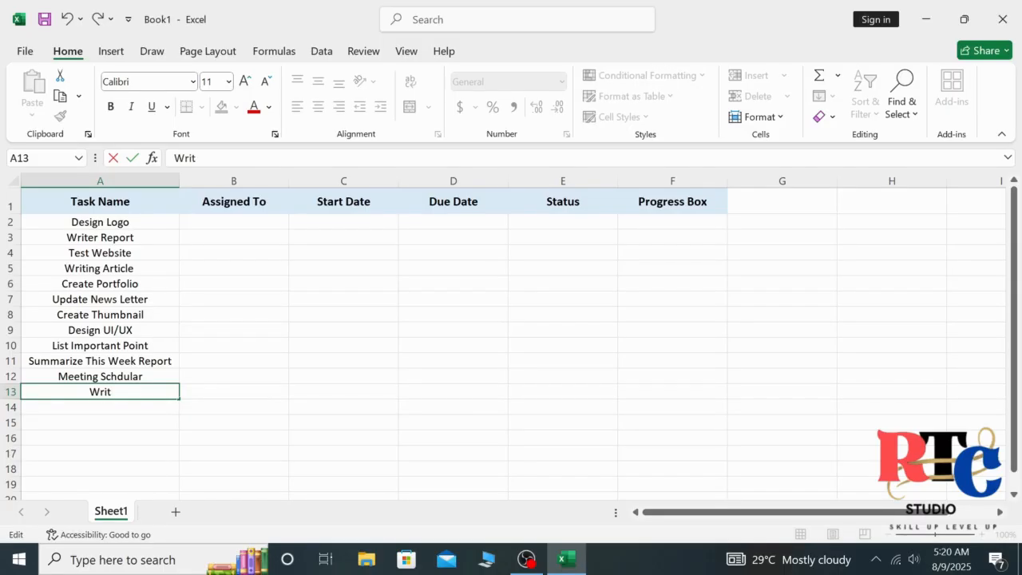
type("e an Article")
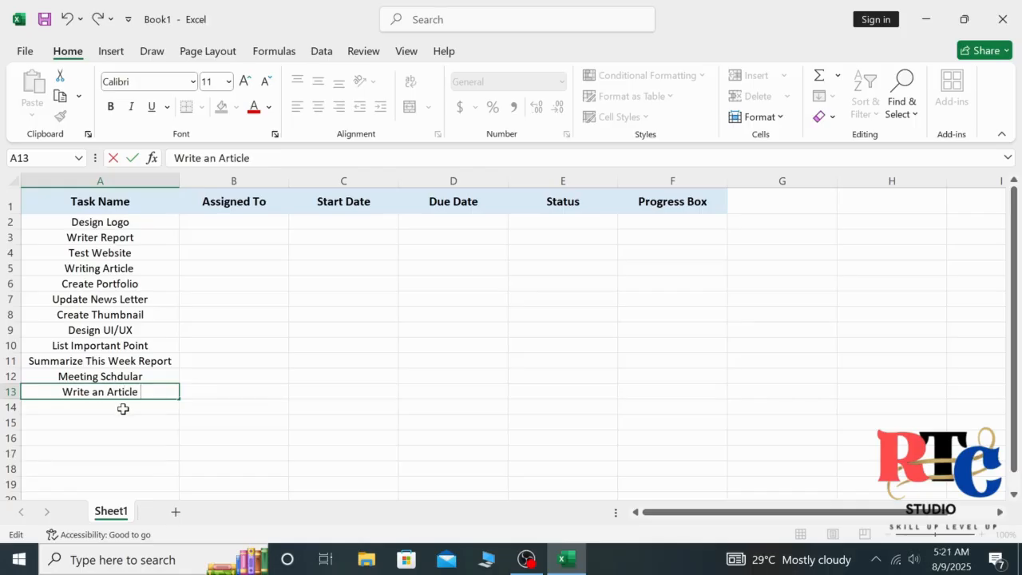
key("Return")
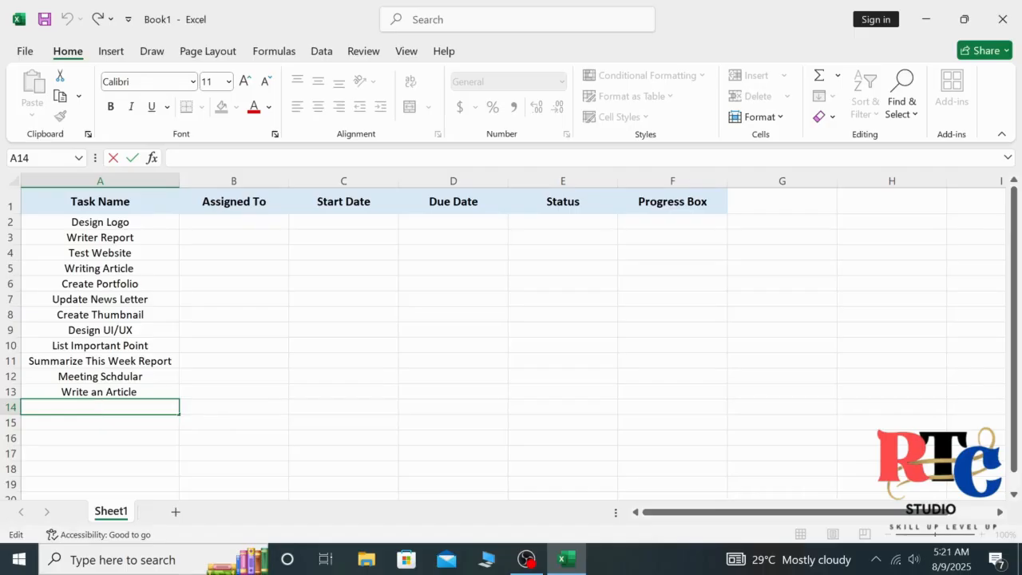
type("Create a Video")
left_click(246, 224)
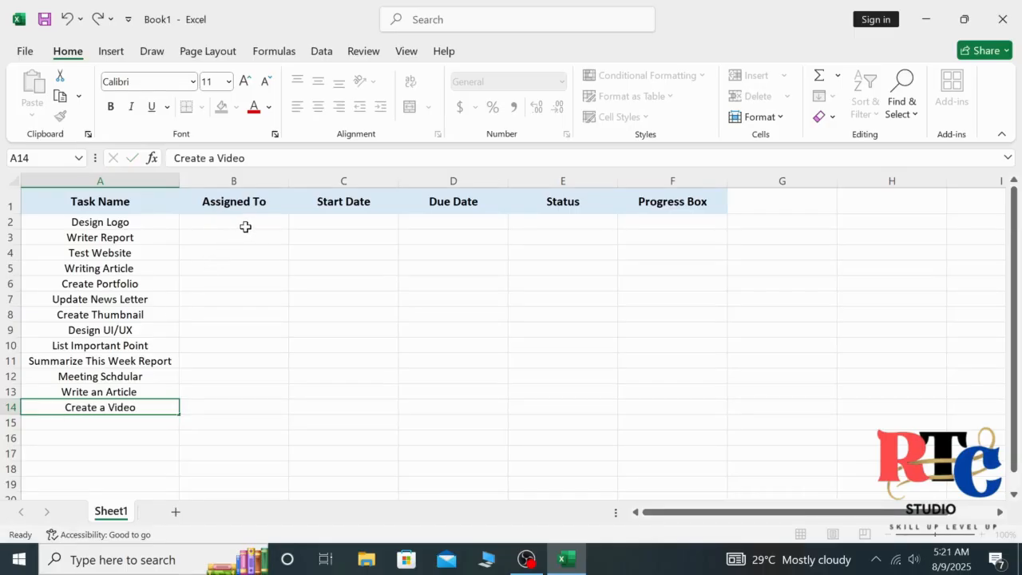
type("AliDan")
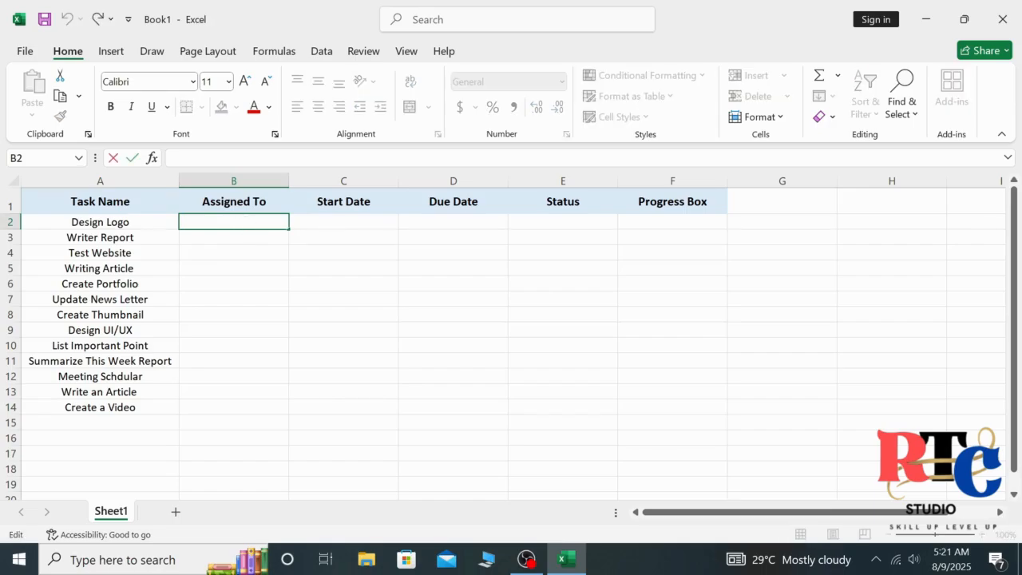
type("iyal")
- Enter an assignee name in each cell from B2 to B7
key("BackSpace")
key("BackSpace")
key("BackSpace")
key("BackSpace")
key("BackSpace")
key("BackSpace")
key("BackSpace")
key("BackSpace")
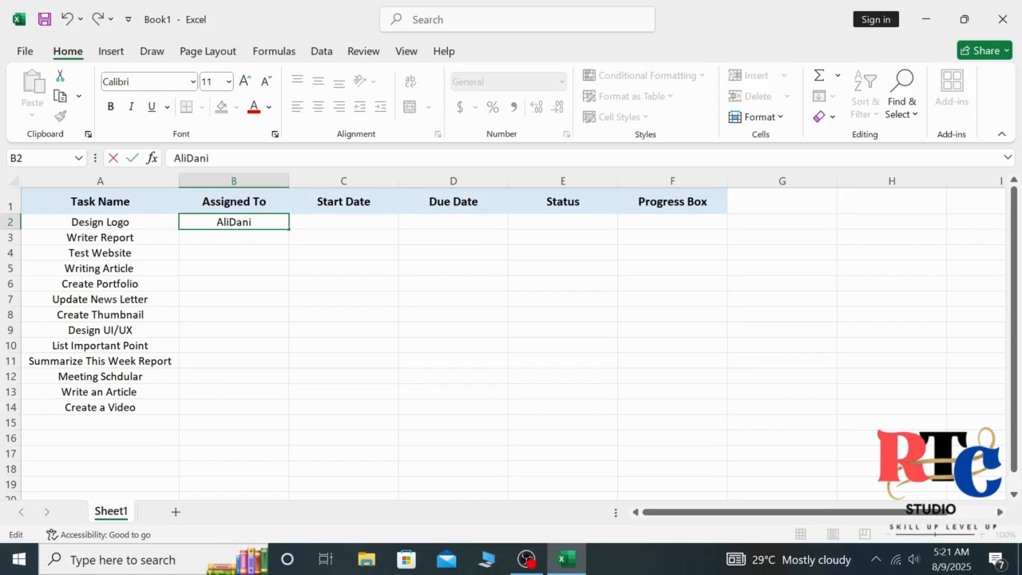
type("i")
key("Return")
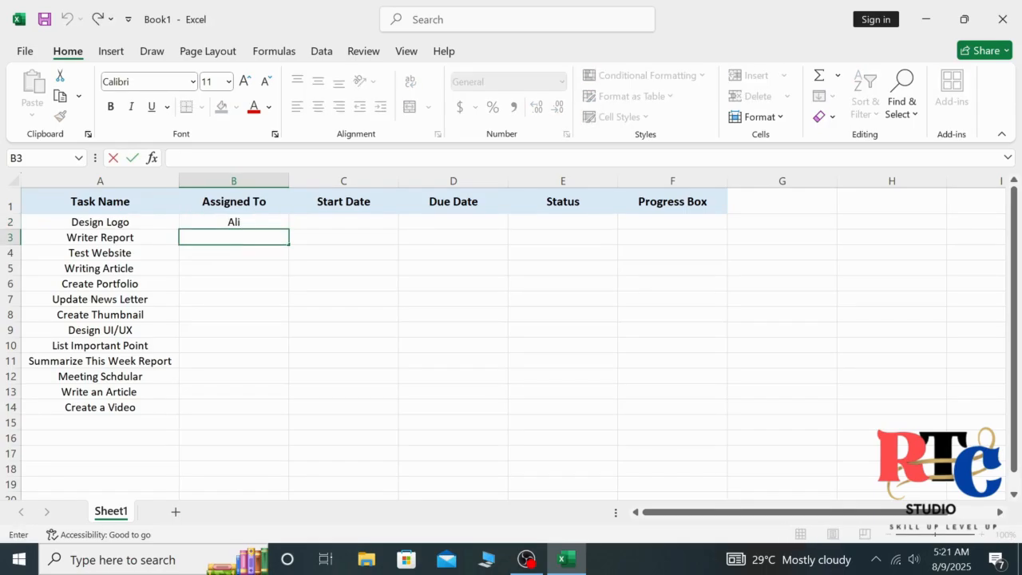
type("Daniyal")
key("Return")
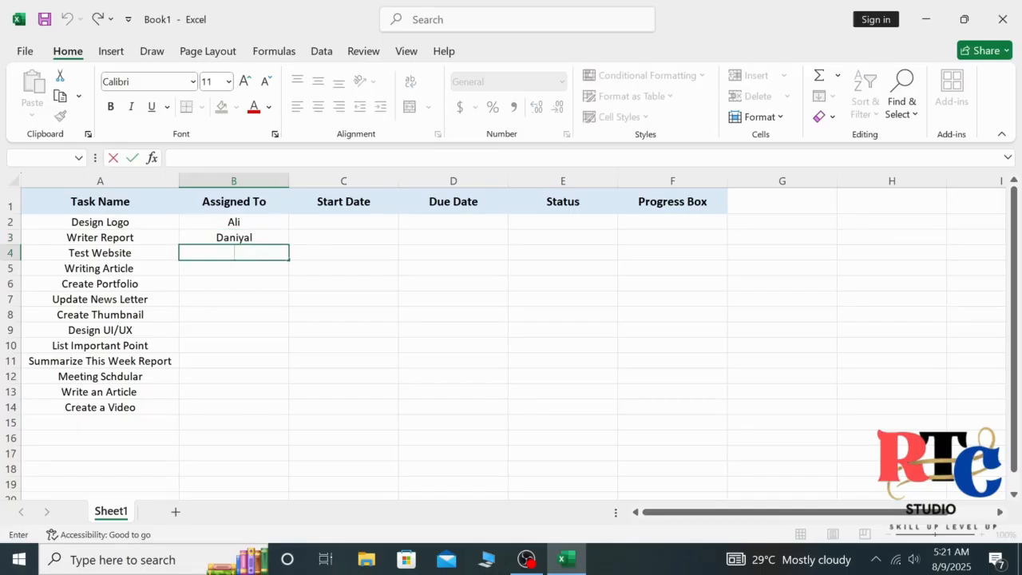
type("Sara")
key("Return")
type("Zee")
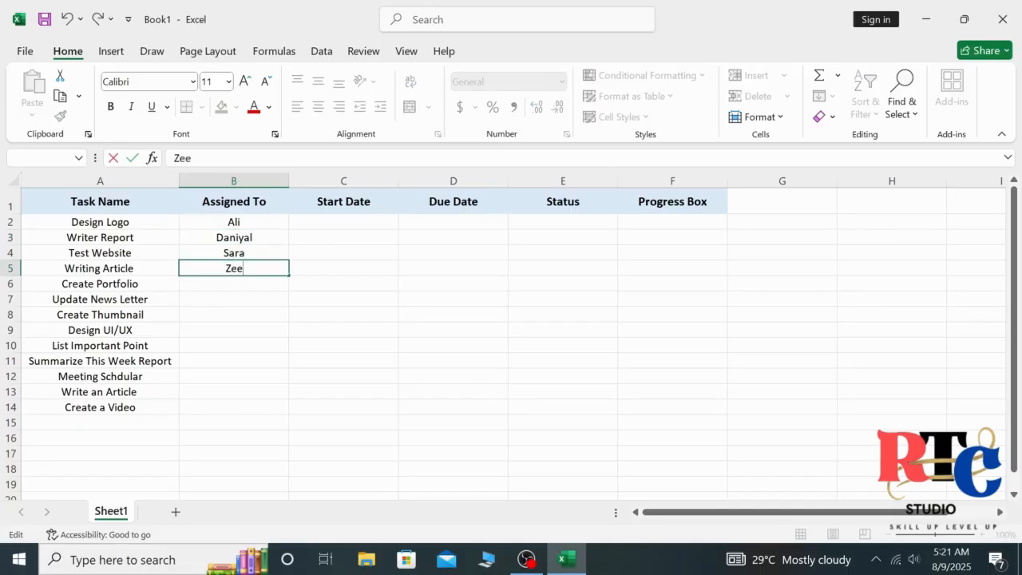
type("shan")
key("Escape")
left_click(249, 279)
type("Ahmed")
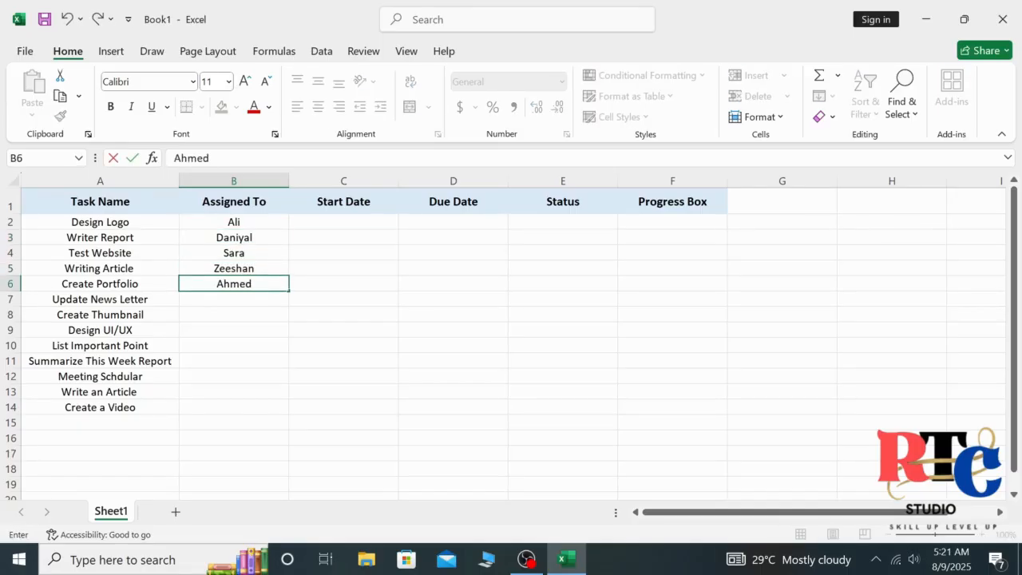
key("Return")
type("Noor")
key("Return")
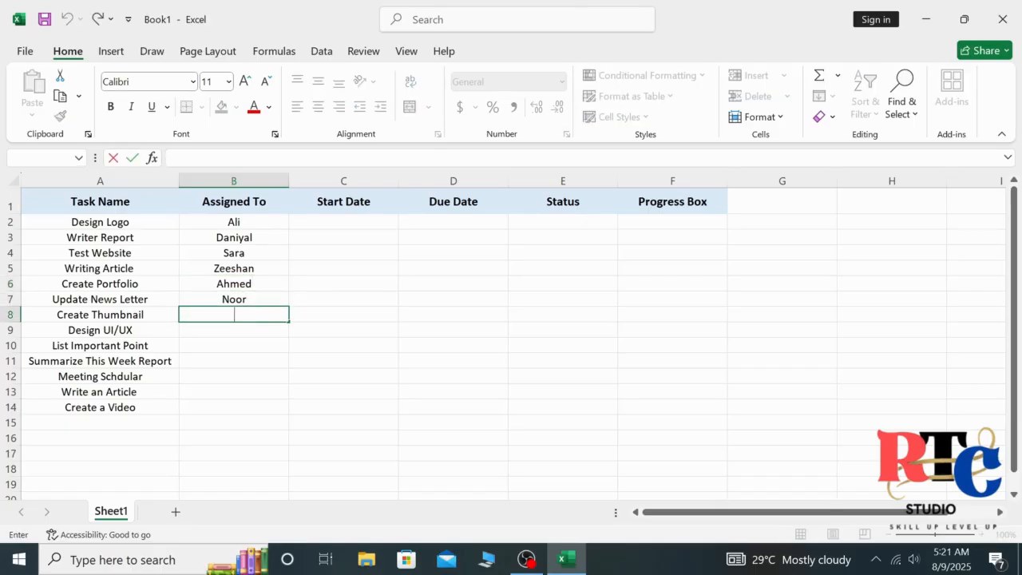
- Enter an assignee name in each remaining cell from B8 to B14
type("Faiza")
key("Return")
type("Imran")
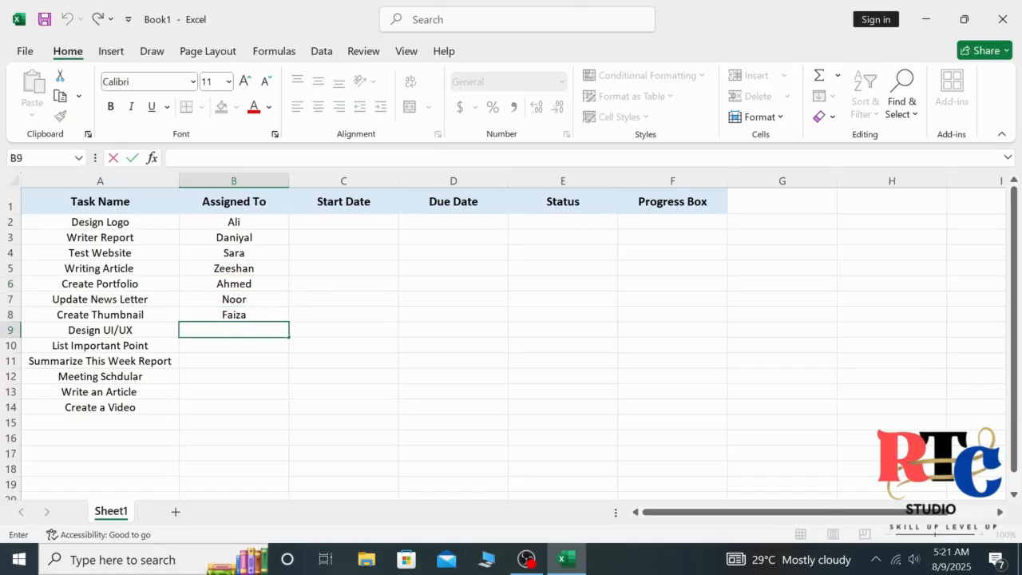
left_click(247, 345)
type("Abrar")
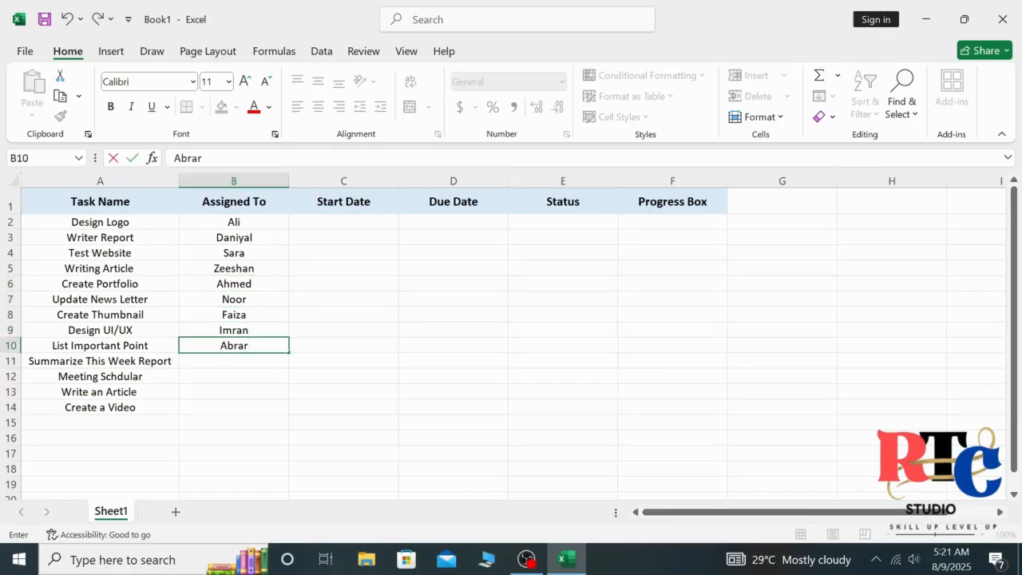
key("ctrl+Return")
left_click(261, 364)
type("Ri")
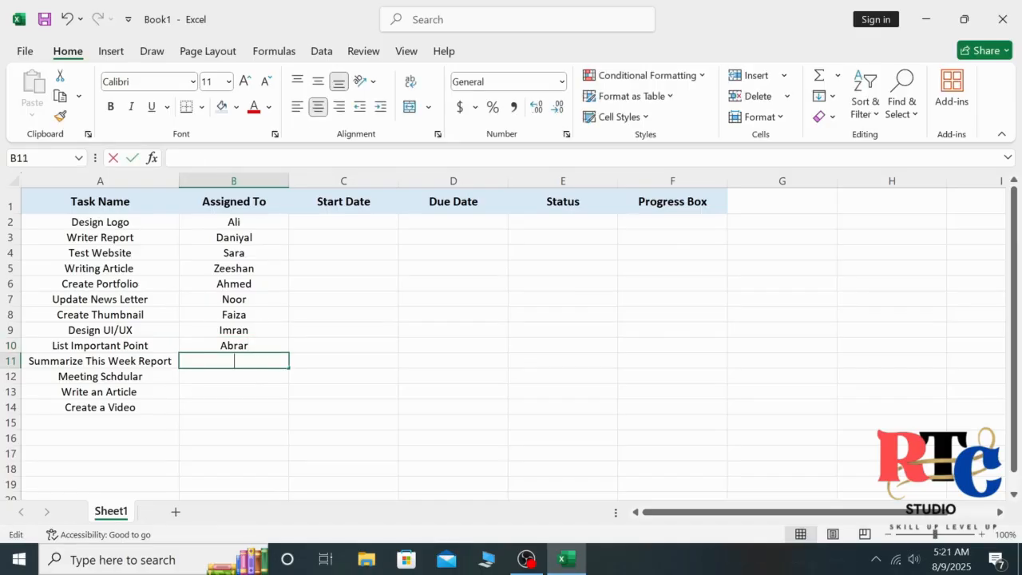
type("m")
left_click(245, 376)
type("Fauzia")
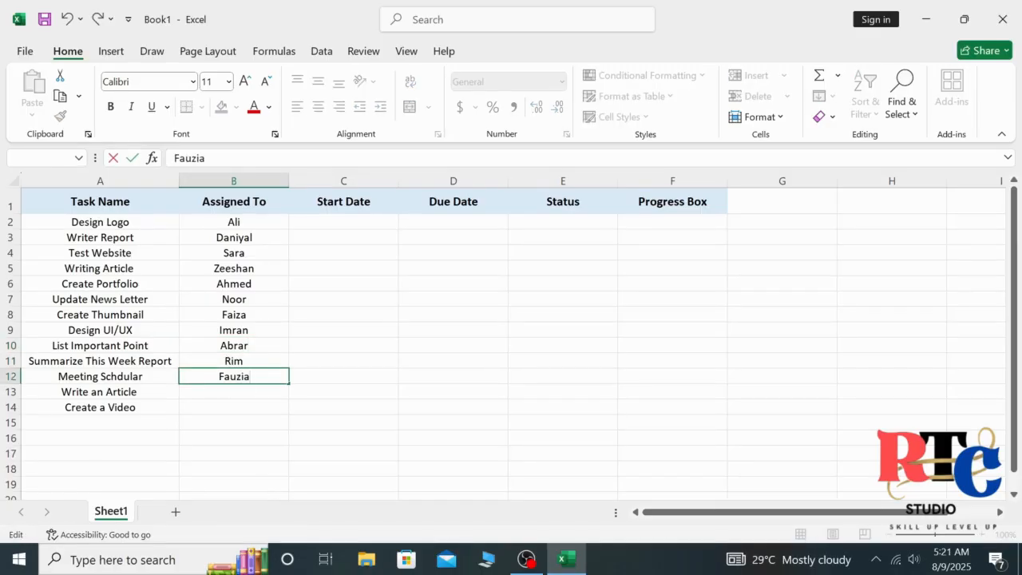
left_click(254, 393)
type("Nusrat")
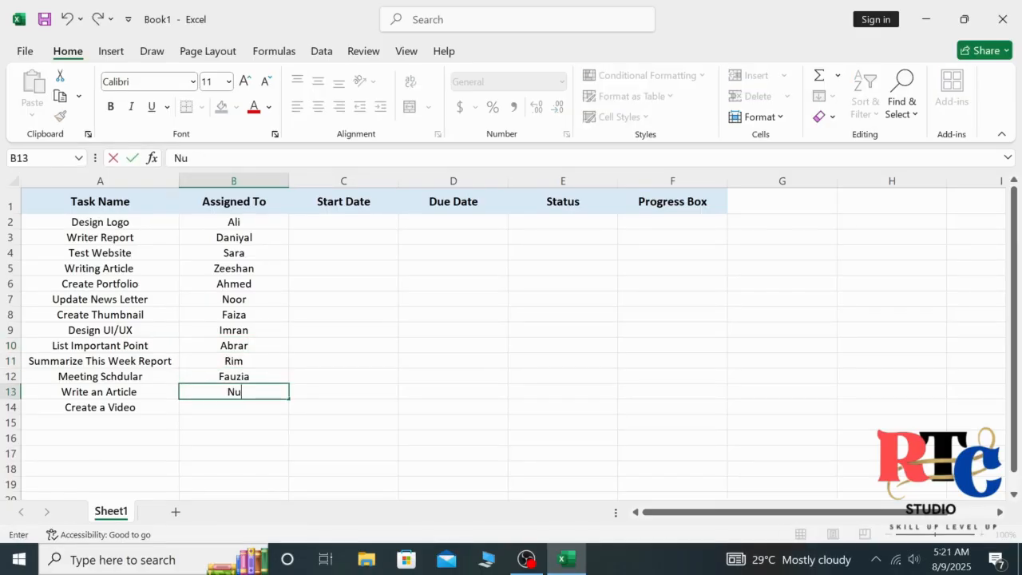
left_click(250, 405)
type("Is")
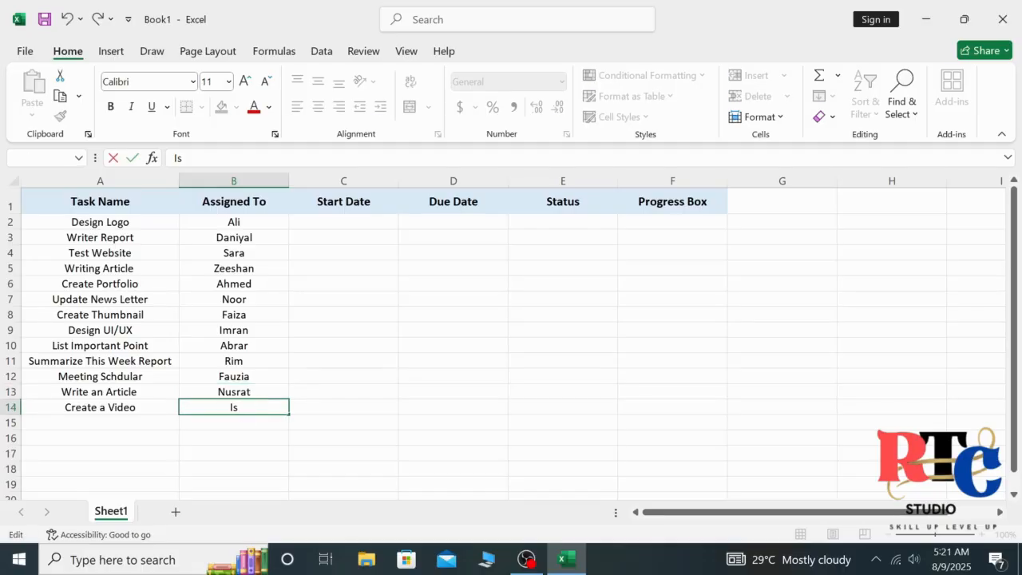
type("hrat")
left_click(324, 228)
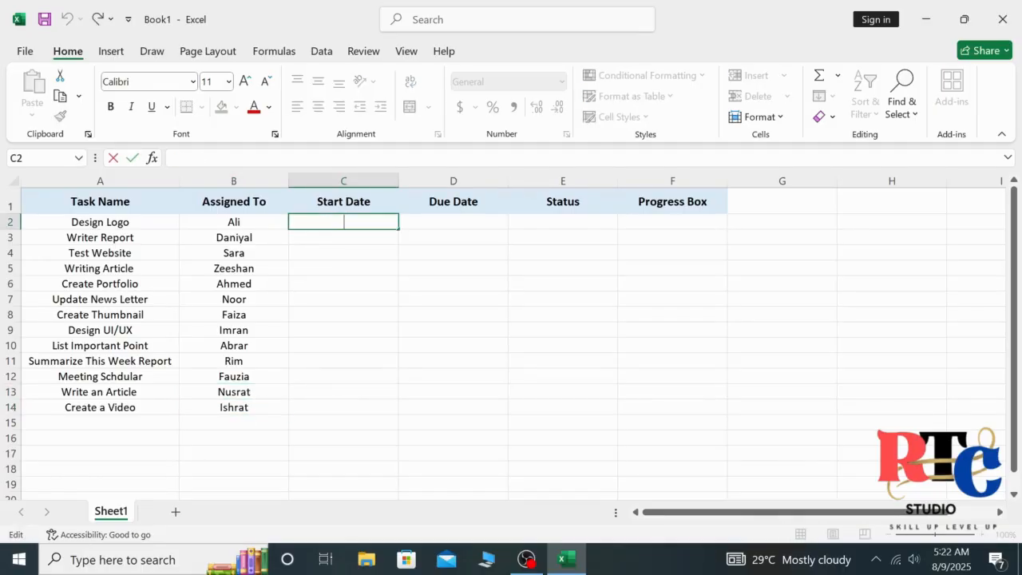
- Enter start dates 1st August 2025, 21st July, 25th, 24th and 22nd July 2025
type("1st August 202")
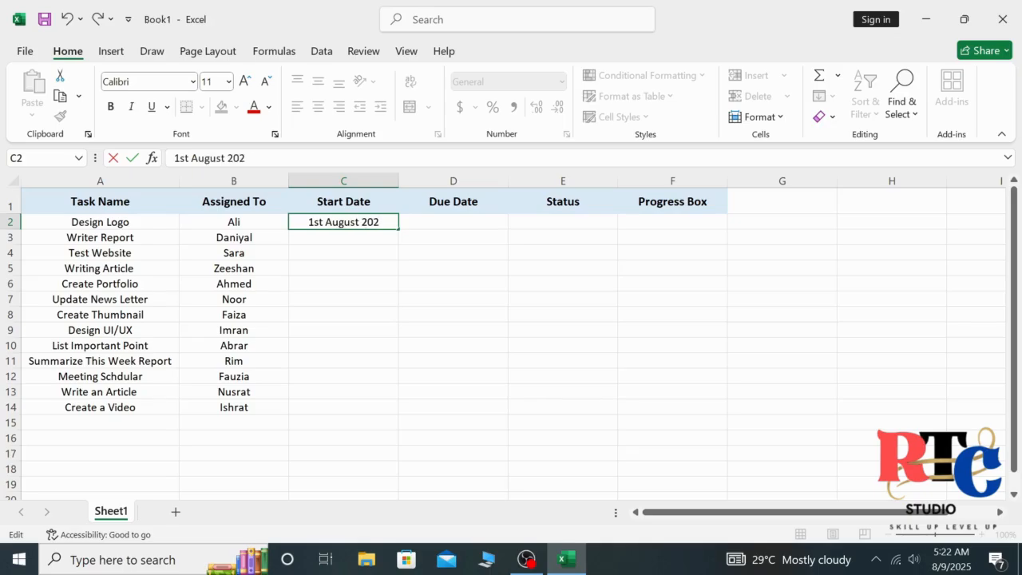
type("5")
key("Return")
type("21st July")
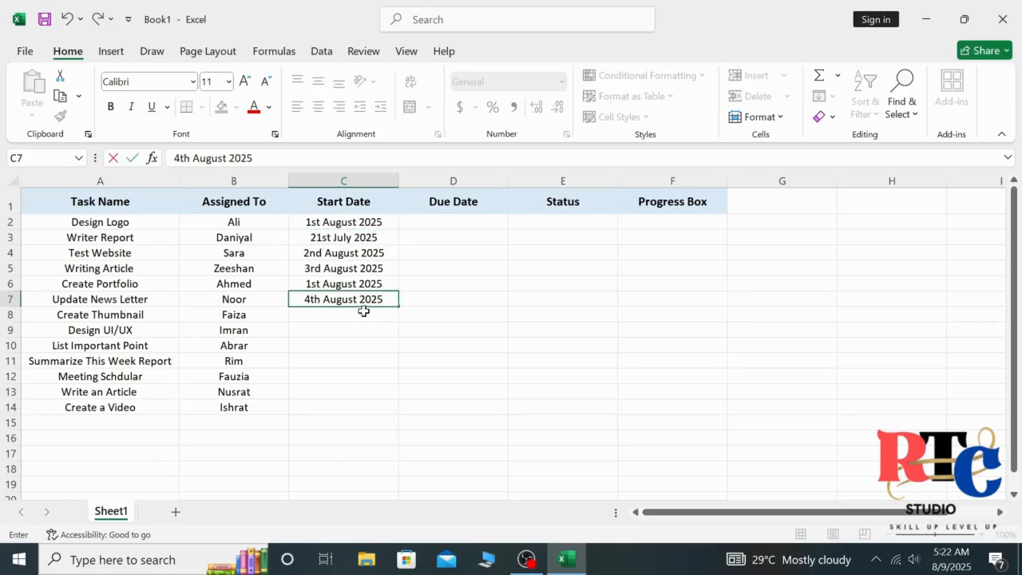
key("Return")
type("25th July 2025")
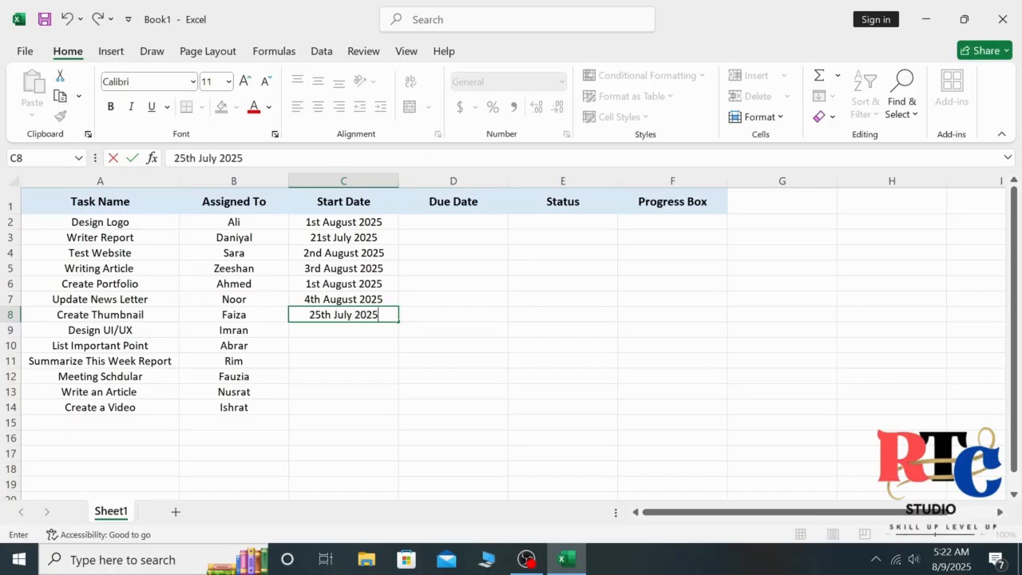
key("Return")
type("24th July 2025")
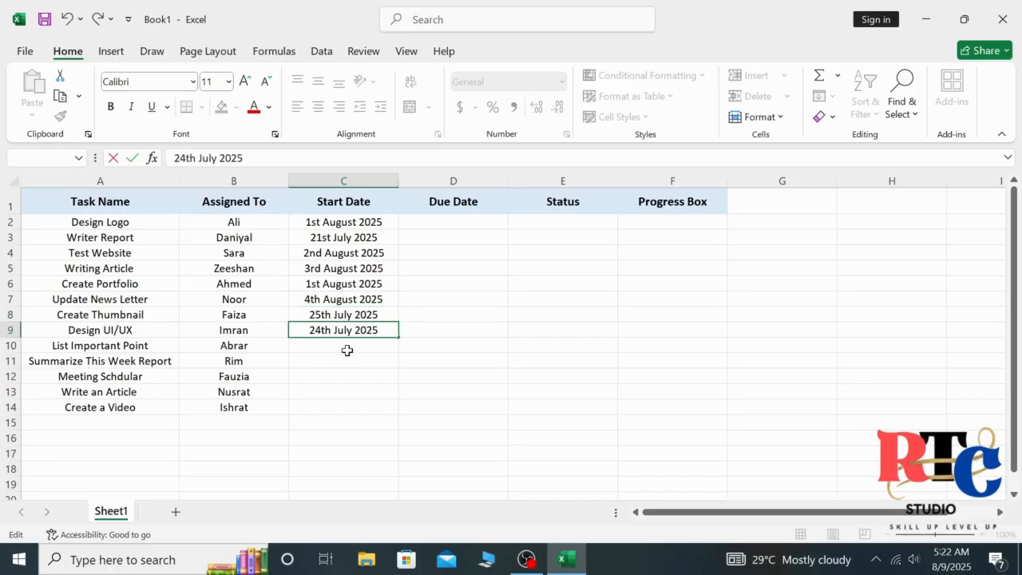
key("Return")
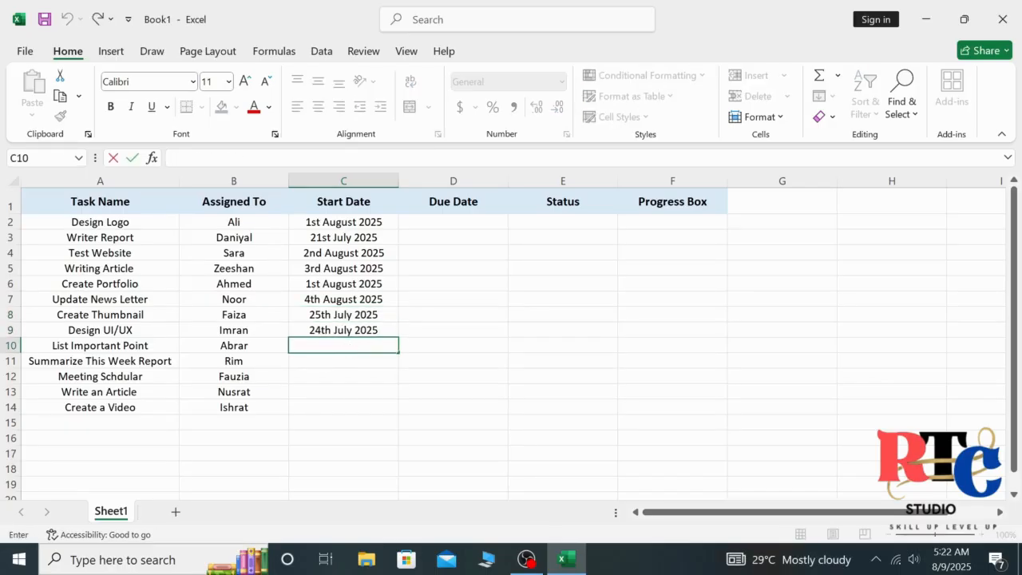
type("22nd July 2025")
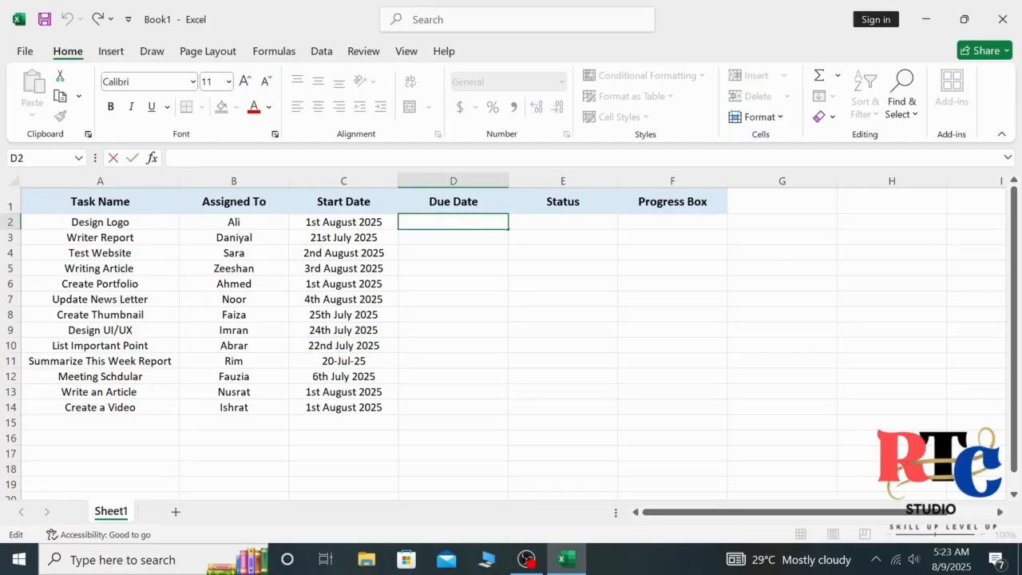
- Enter due dates 7th, 9th, 5th, 6th, 5th and 7th August 2025 down column D
type("7th August")
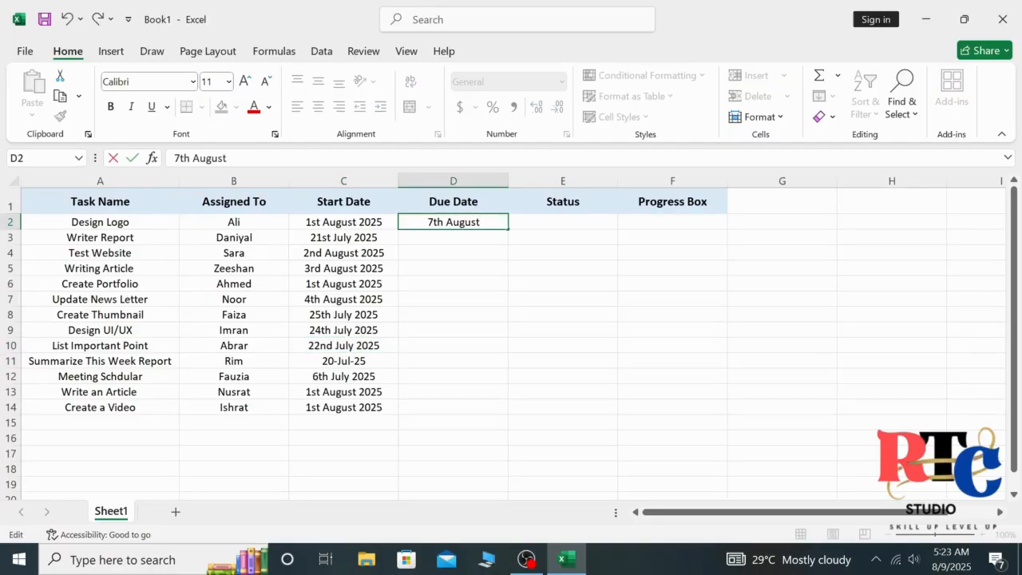
type(" 20259th")
key("BackSpace")
key("BackSpace")
key("BackSpace")
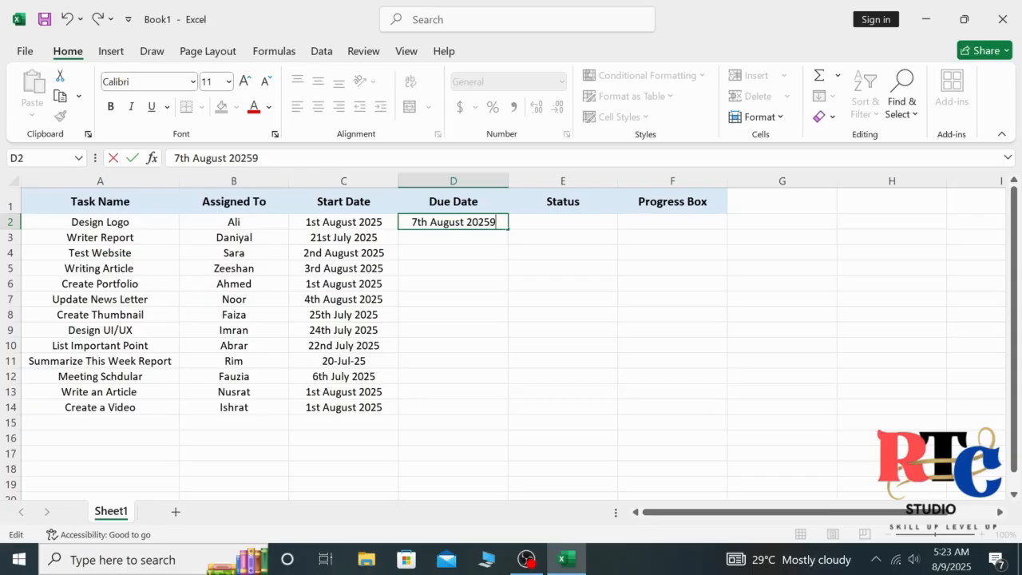
double_click(467, 240)
type("9th August 2025")
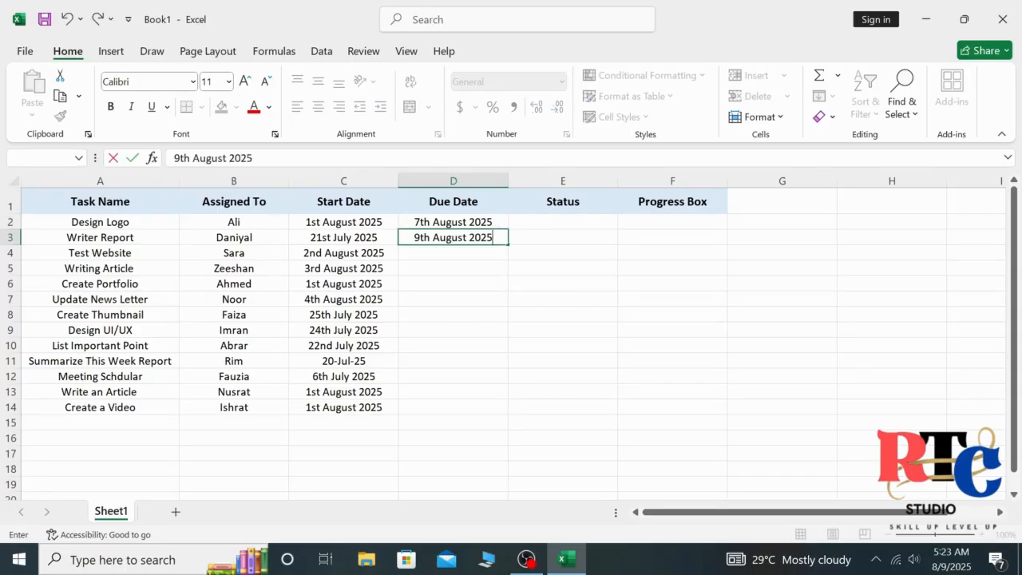
key("Return")
type("5th August 2025")
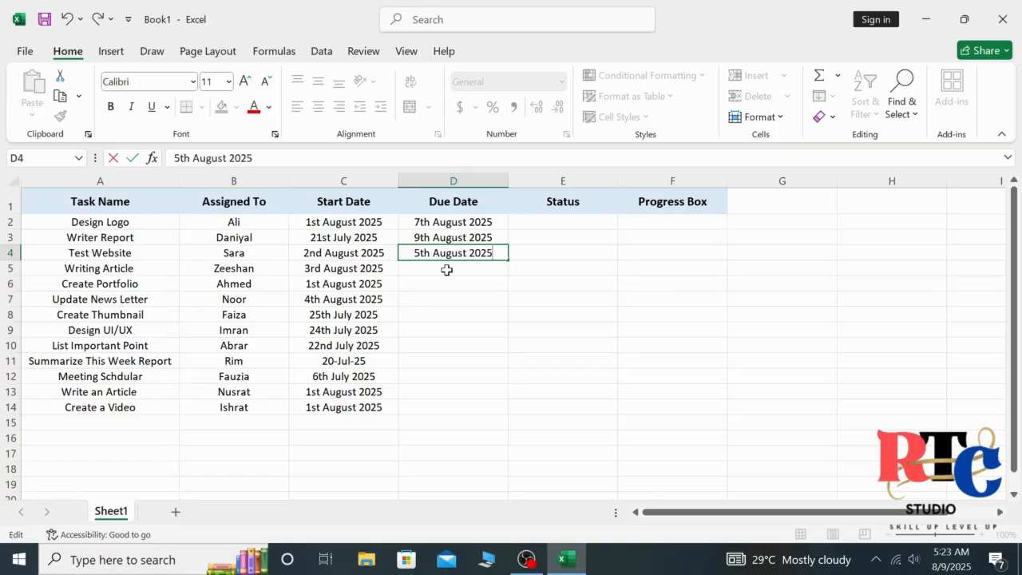
key("Return")
type("6th August 2025")
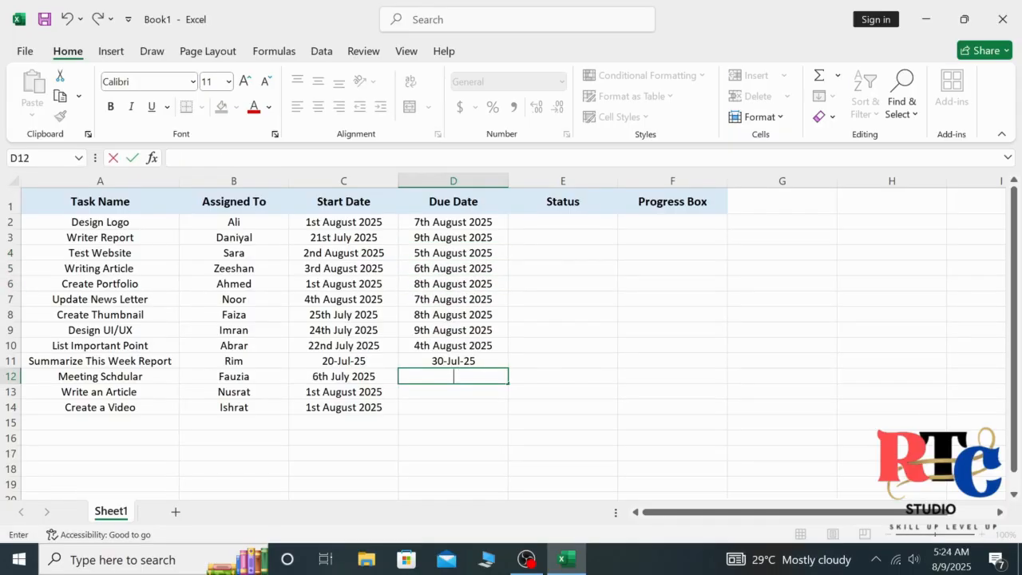
type("5th ")
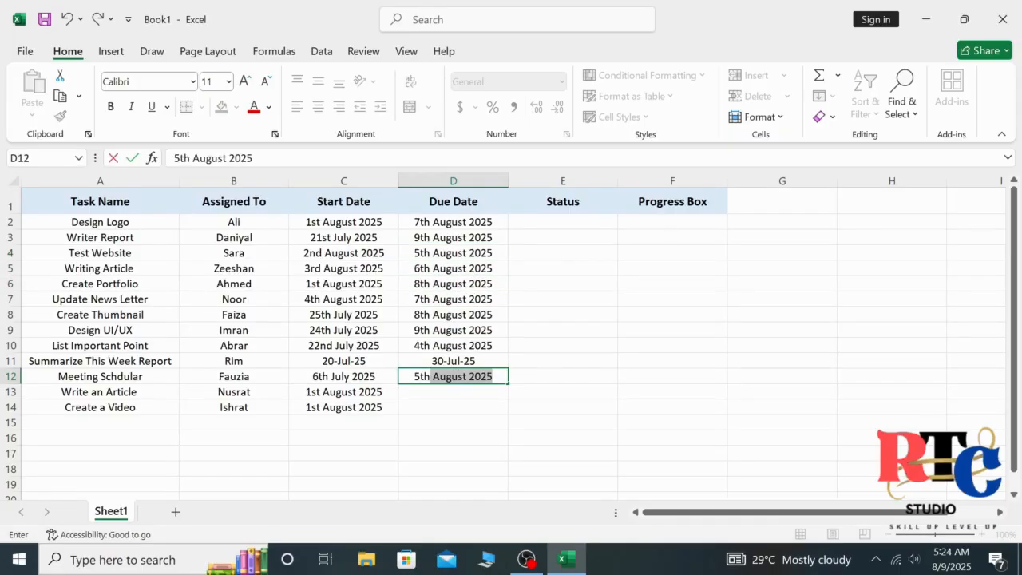
type("August 2025")
key("Return")
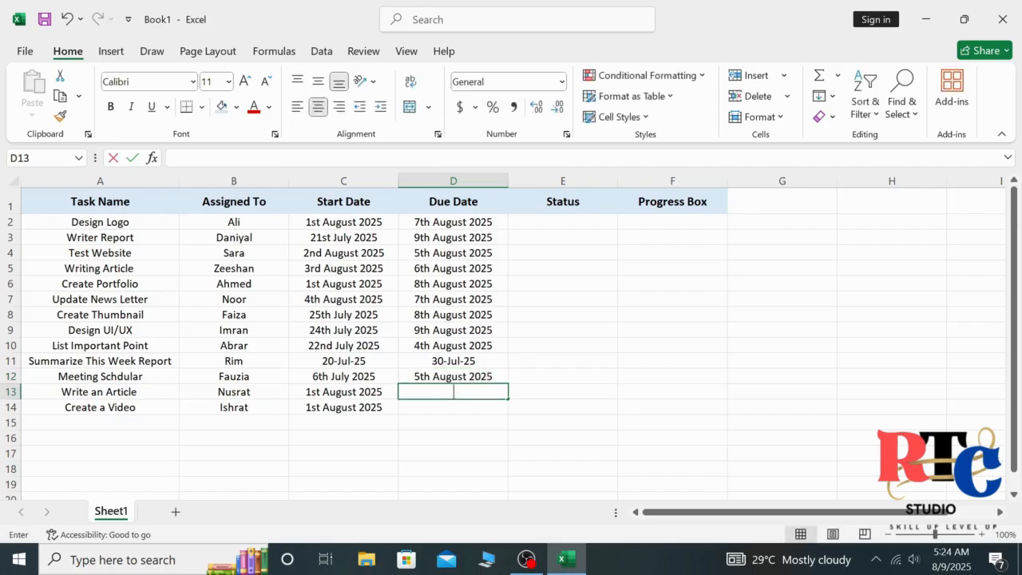
type("7th August 2025")
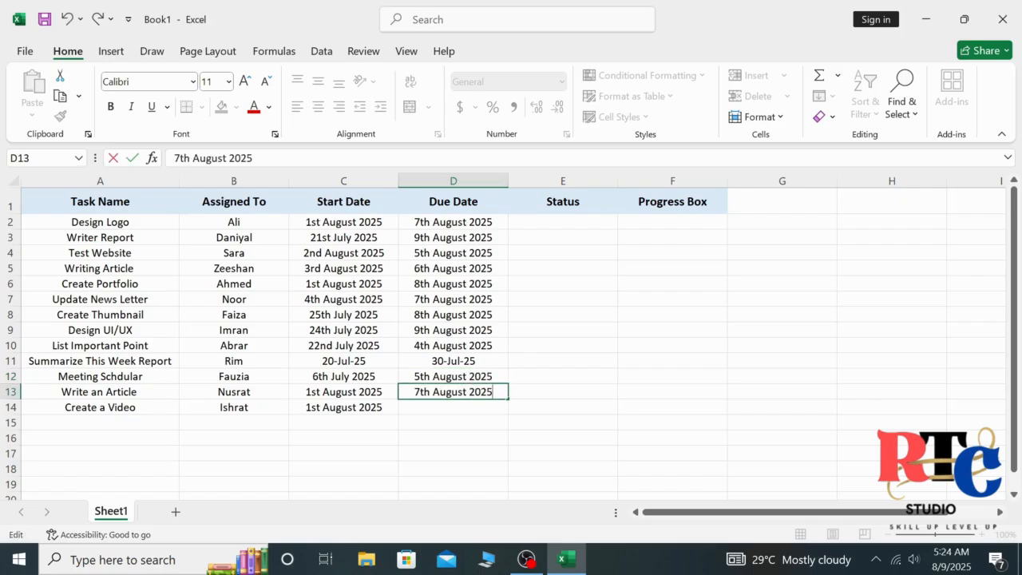
key("Return")
- Finish 8th August 2025 in D14, then enter 50%, 70%, 80%, 90%, 40% in E2:E6
type("8th August 2025")
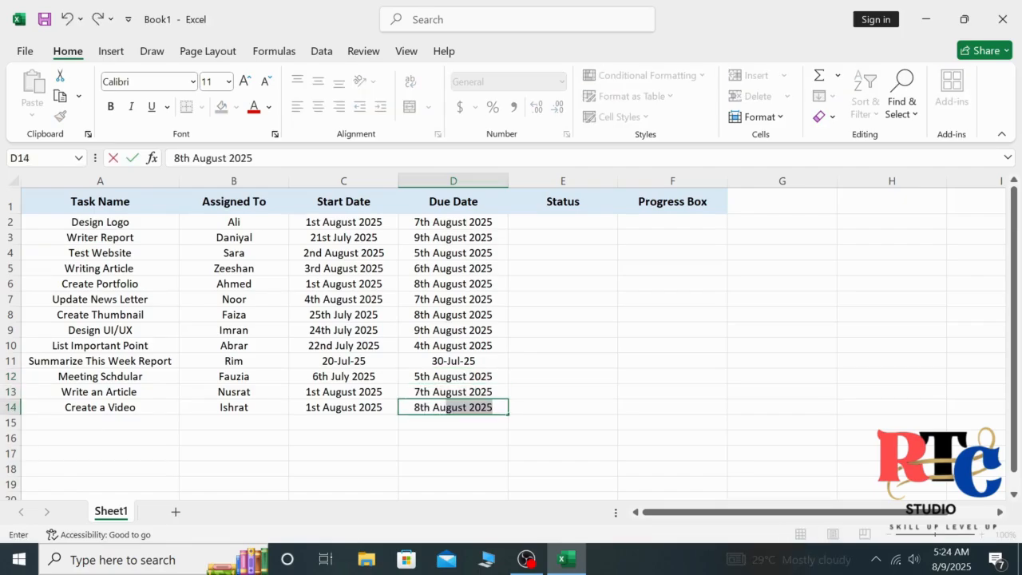
left_click(593, 222)
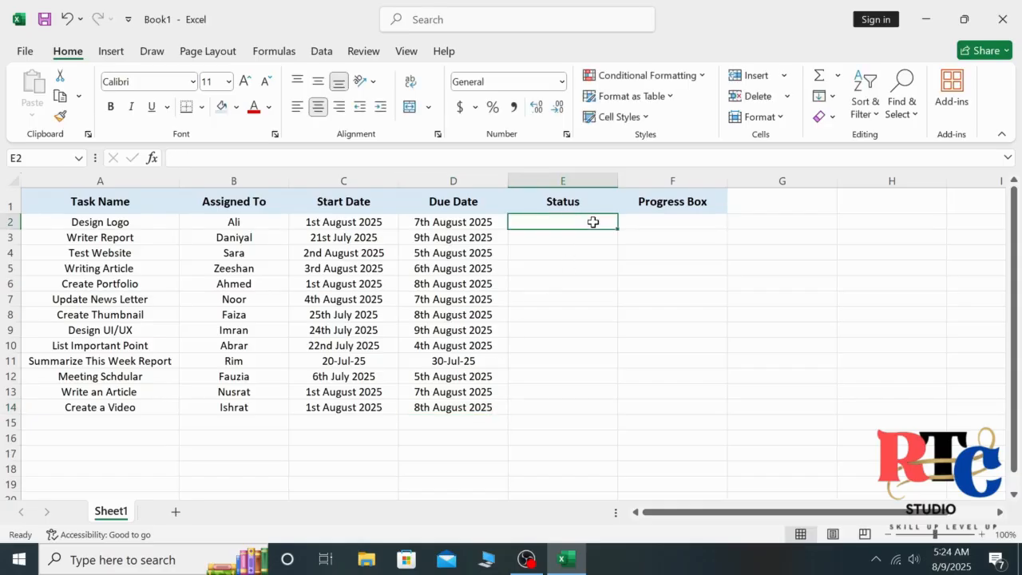
type("50")
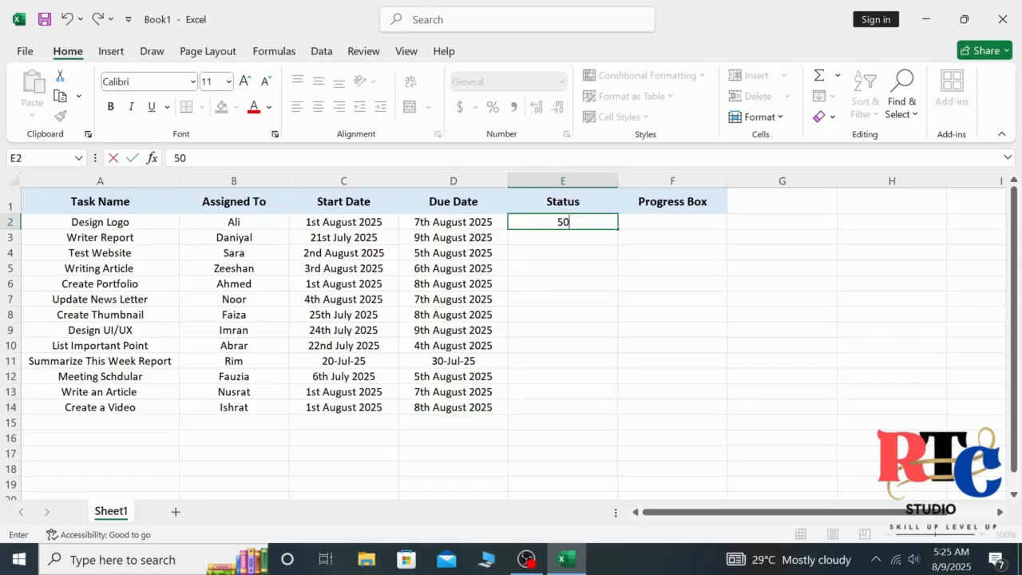
type("%")
key("Return")
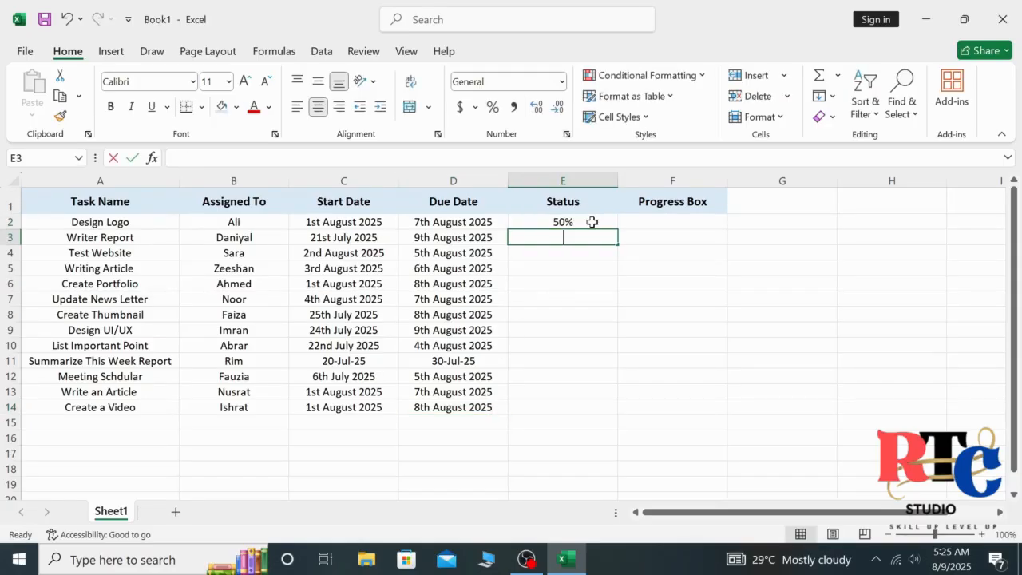
type("70")
key("Return")
type("80")
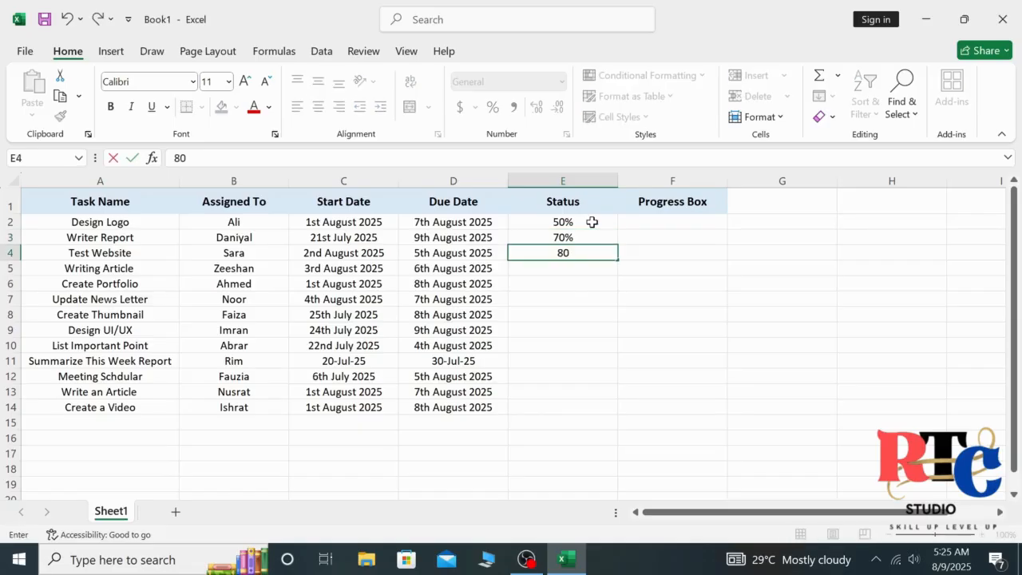
type("%")
key("Return")
type("90%")
key("Return")
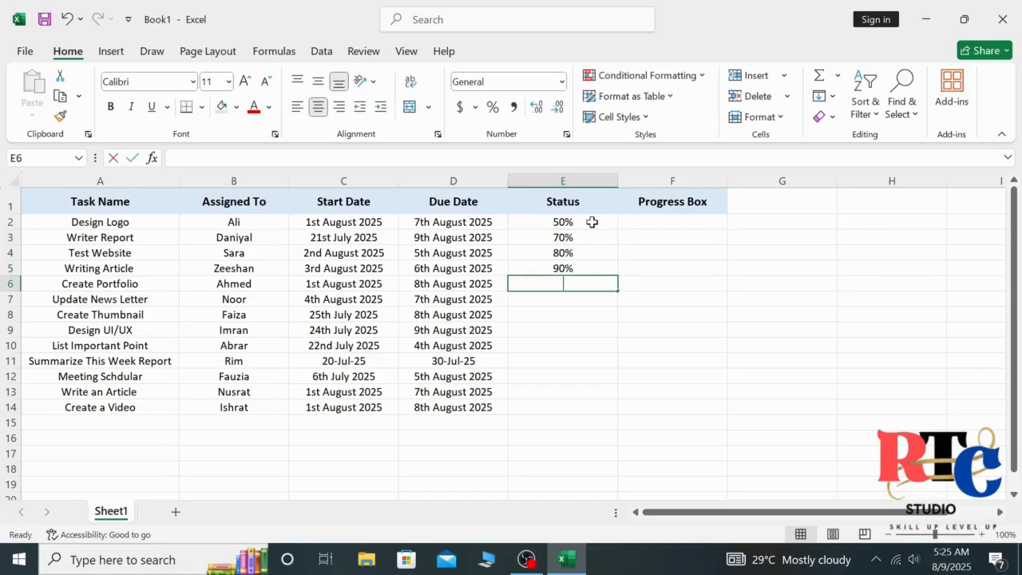
type("40%")
key("Return")
type("80%")
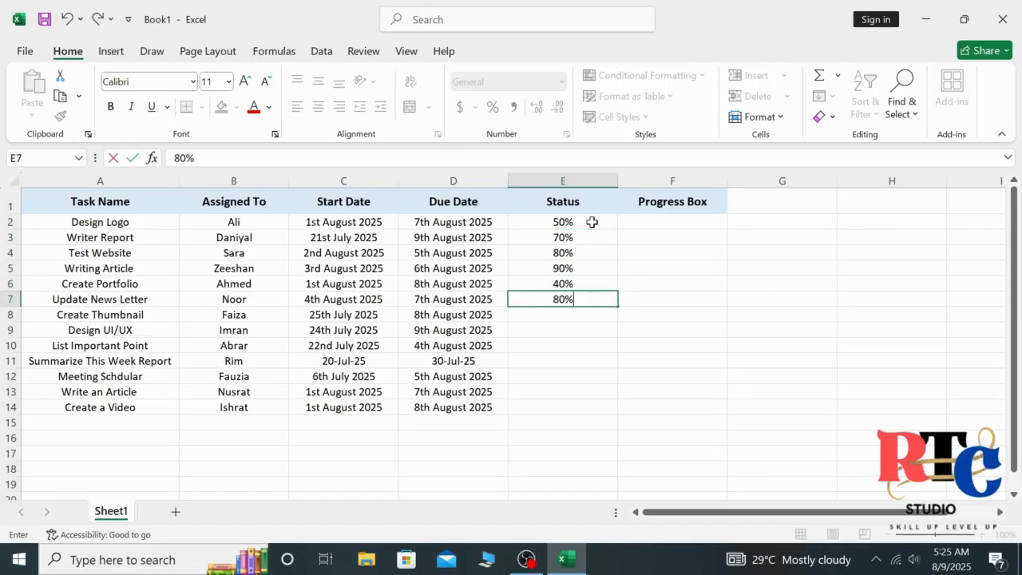
- Enter statuses 80%, 40%, 50%, 55%, 75%, 80% and 90% in E7:E13
key("Return")
type("40&")
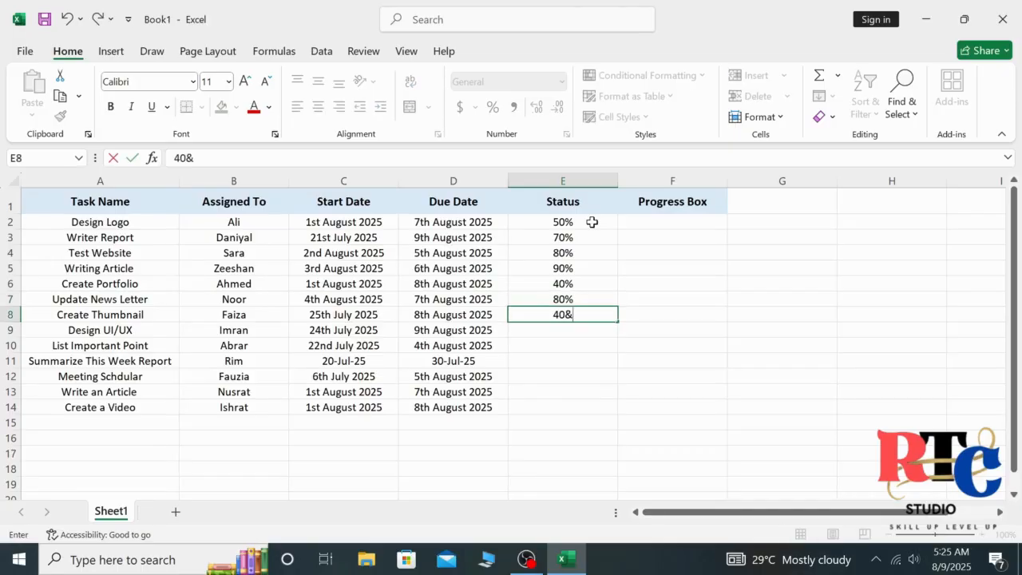
key("Return")
type("50%")
key("Return")
type("55&")
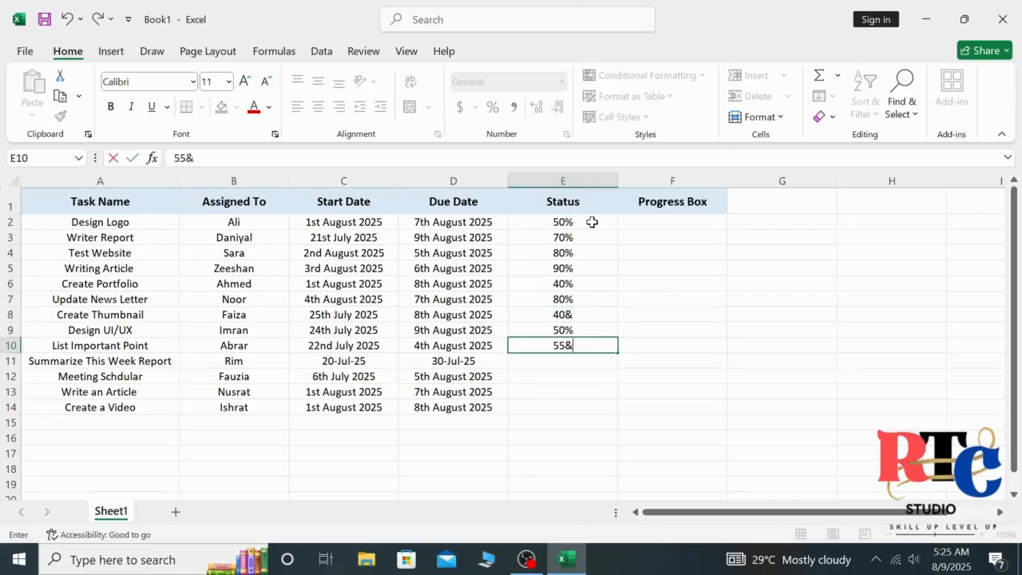
key("BackSpace")
type("%")
key("Return")
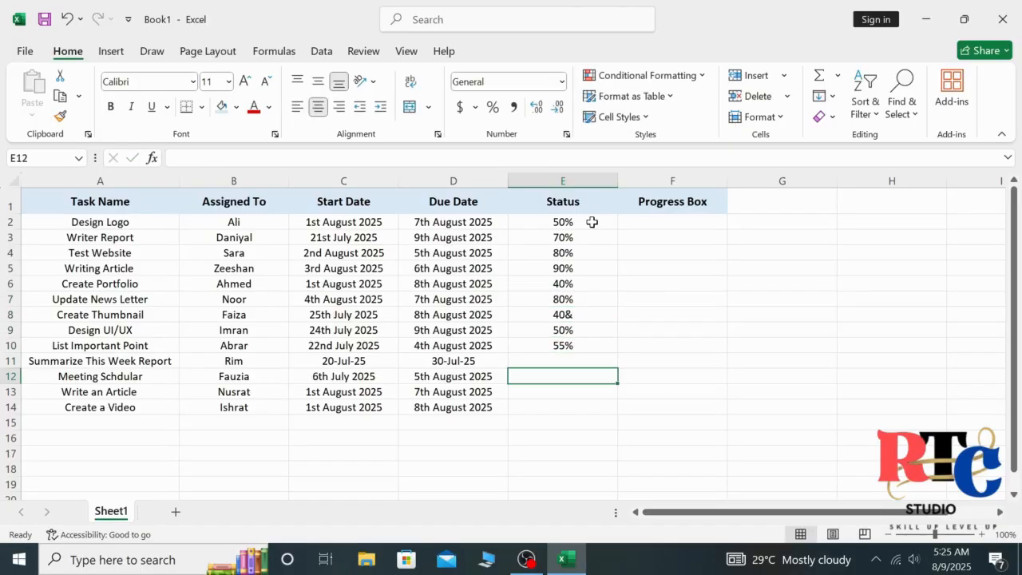
type("75%")
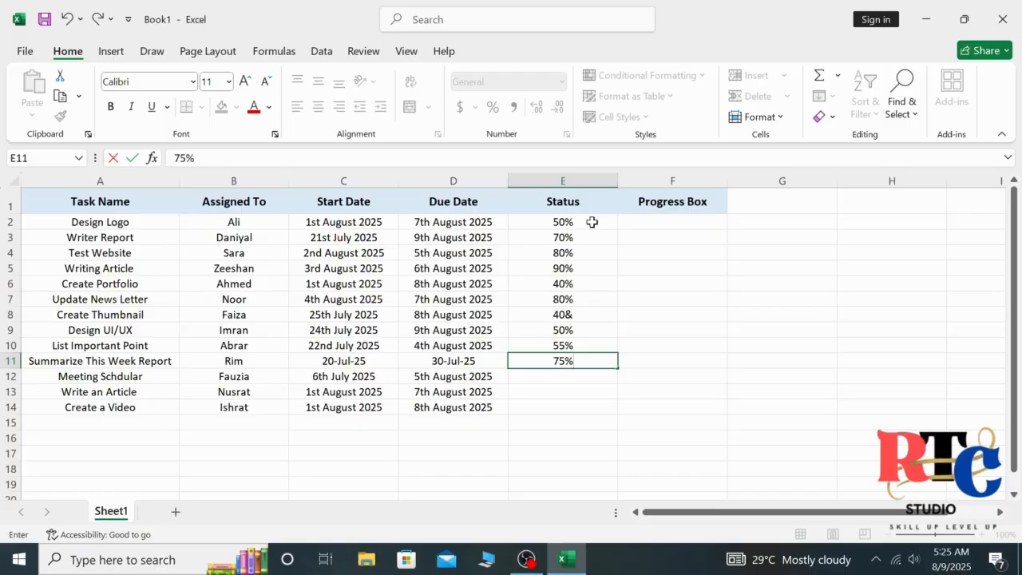
key("Return")
type("80%")
key("Return")
type("90")
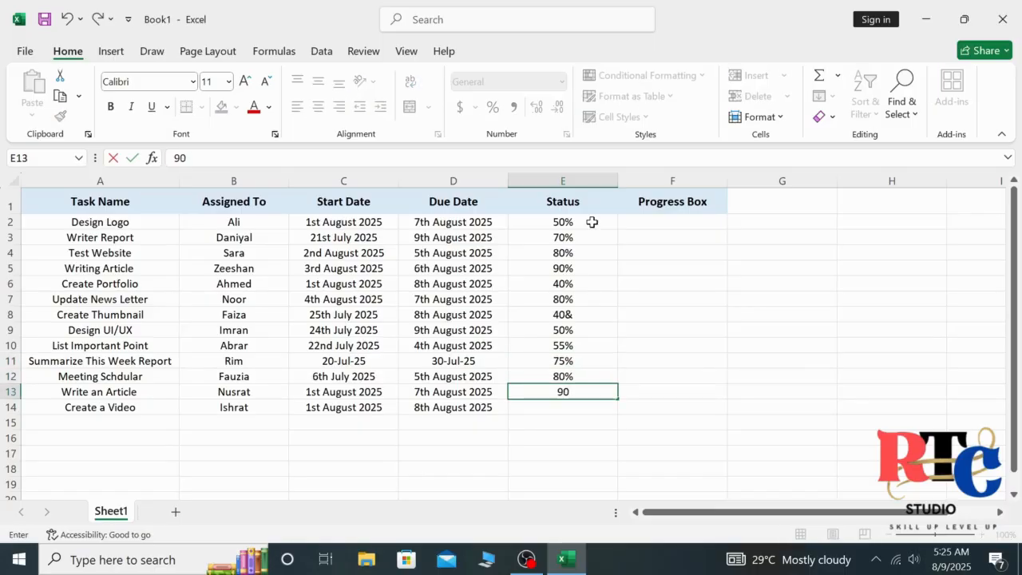
type("%")
key("Return")
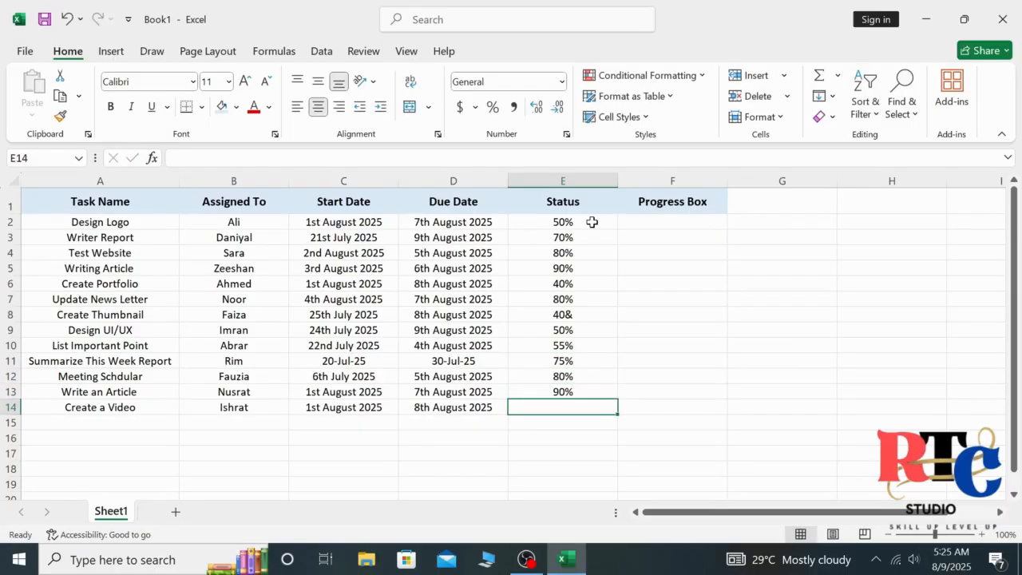
- Enter 85% as the status for the last task in E14
type("85%")
left_click(674, 219)
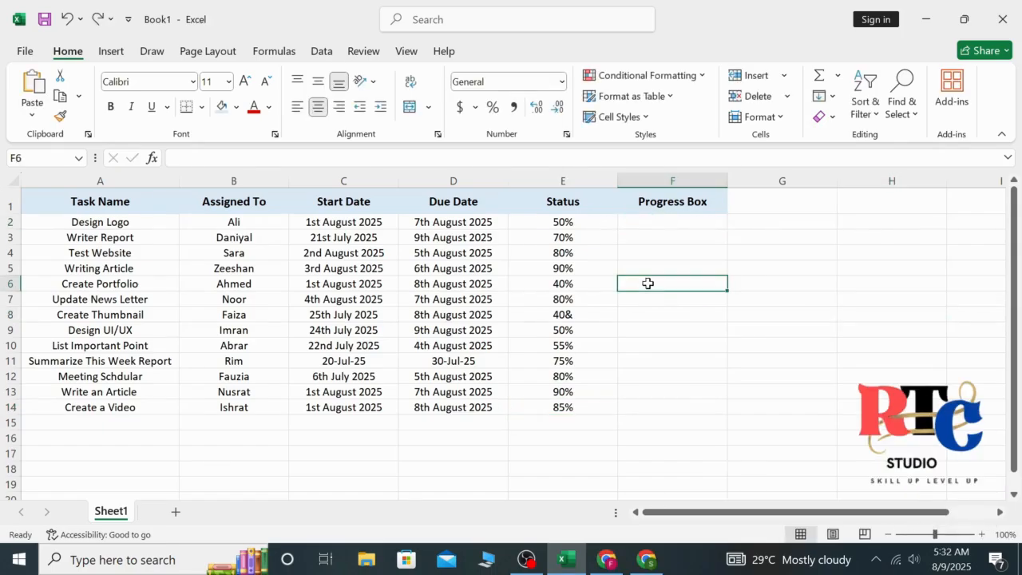
left_click(578, 225)
left_click(580, 237)
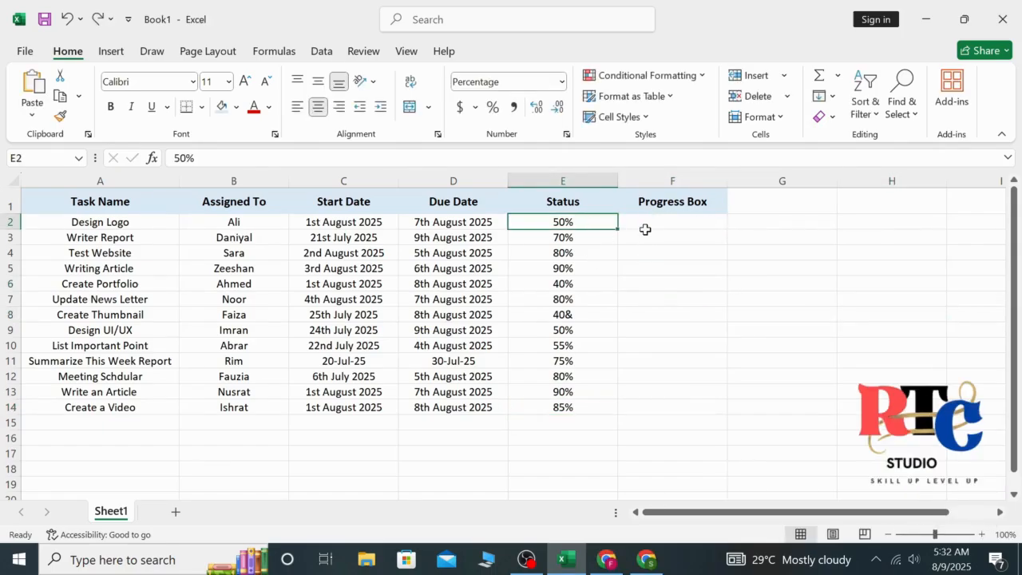
- Put =E2 in F2, fill it down to F14, and select F2:F14
left_click(647, 226)
double_click(660, 220)
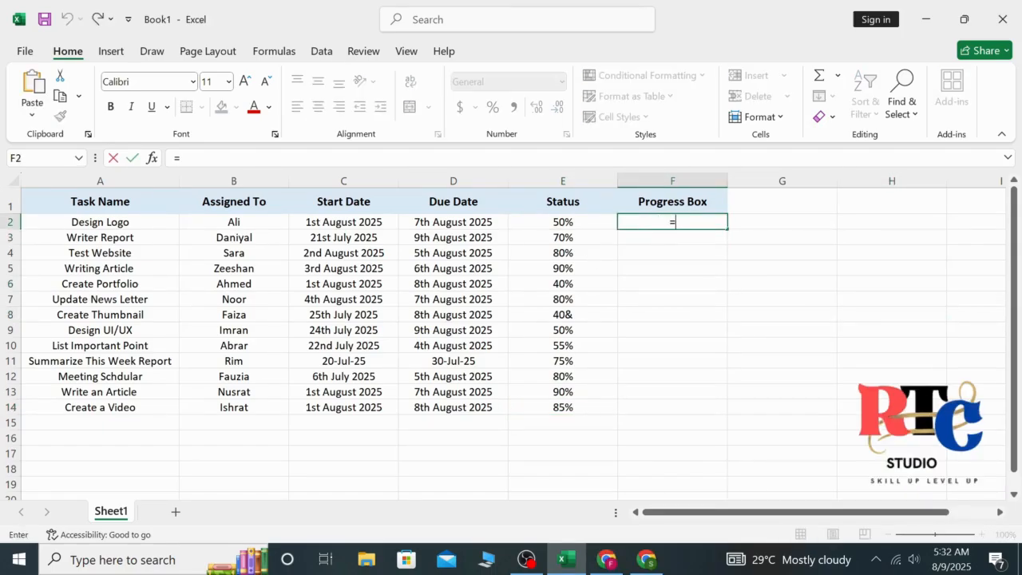
type("=")
left_click(592, 224)
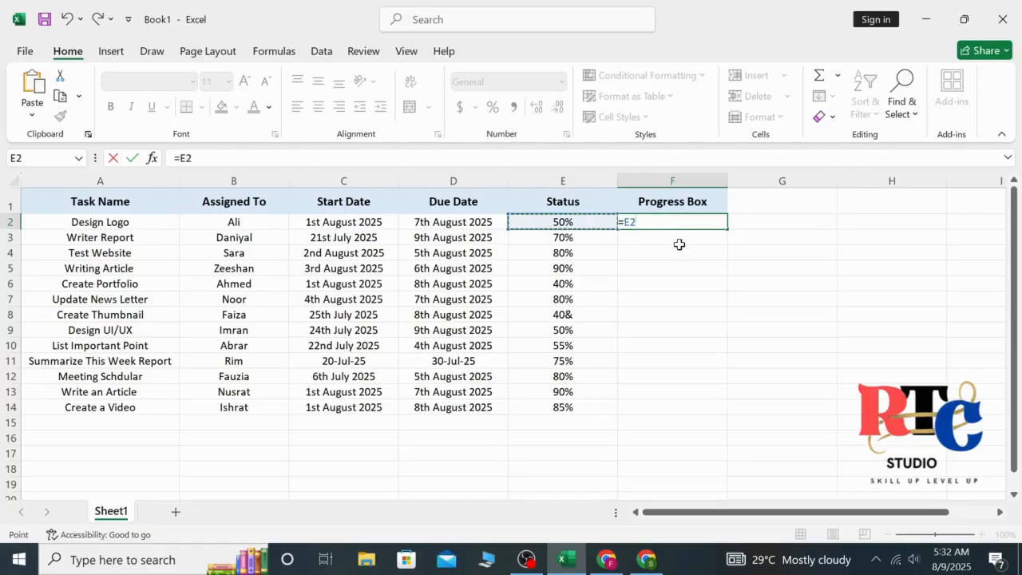
key("Return")
left_click(714, 226)
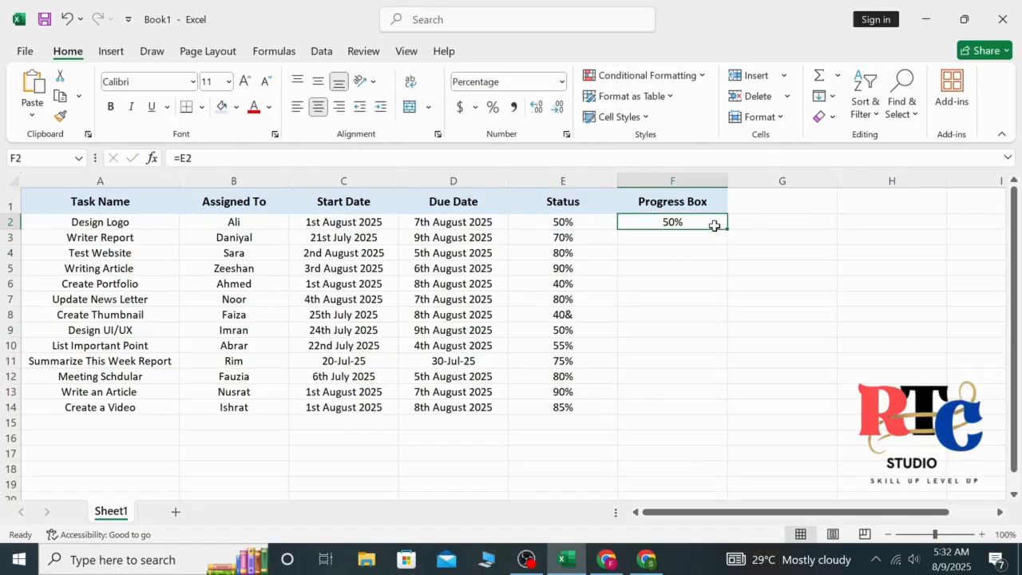
left_click_drag(727, 232, 688, 414)
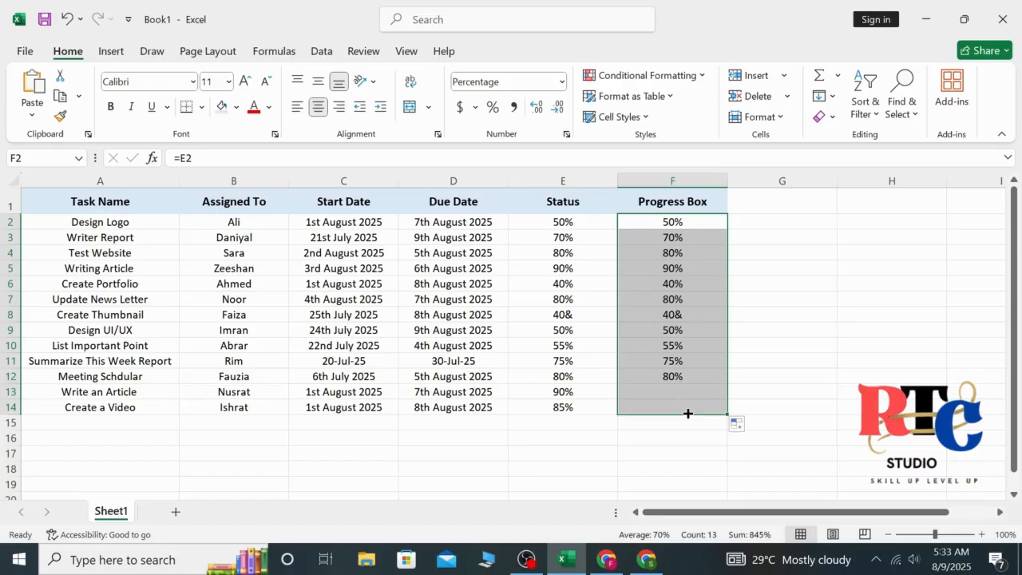
left_click(831, 349)
left_click_drag(697, 222, 692, 407)
- Apply Red gradient data bars to the Progress Box cells F2:F14
left_click(651, 77)
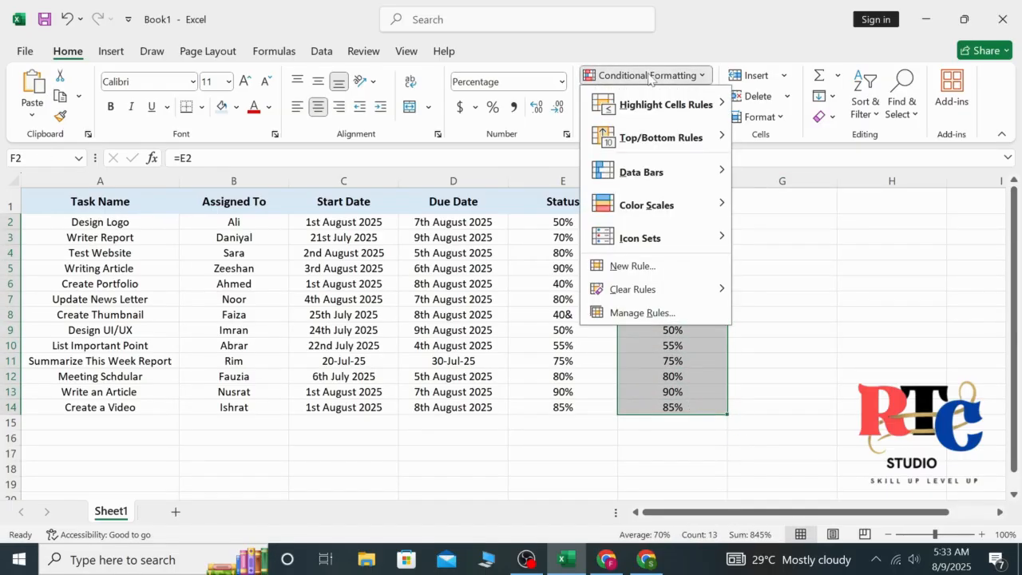
mouse_move(644, 175)
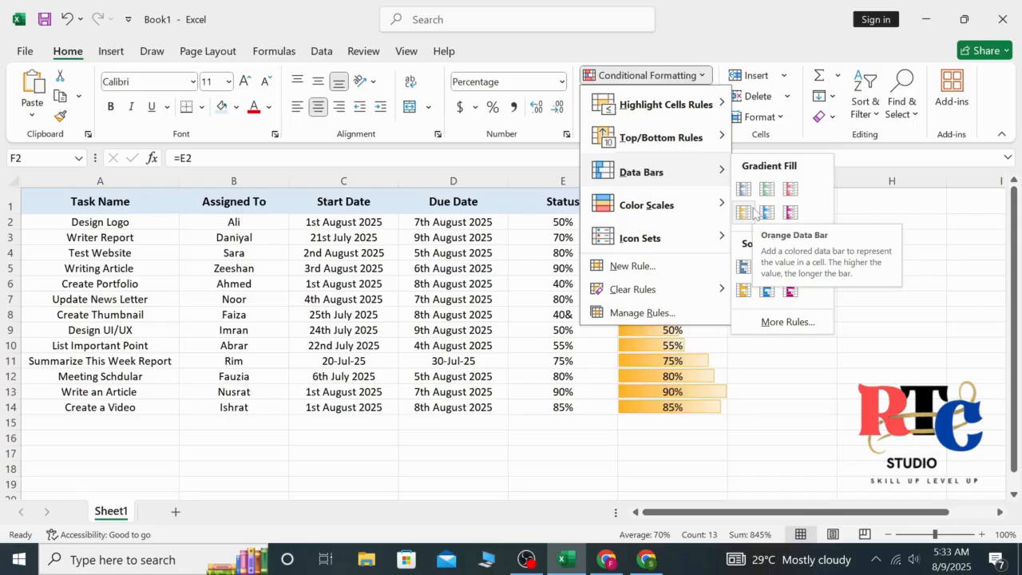
left_click(790, 194)
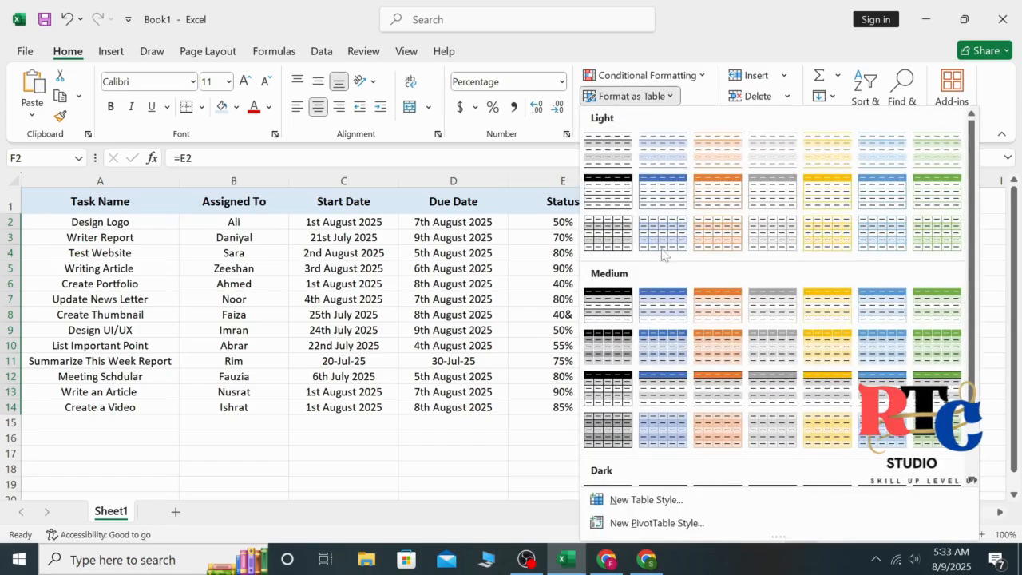
left_click(853, 349)
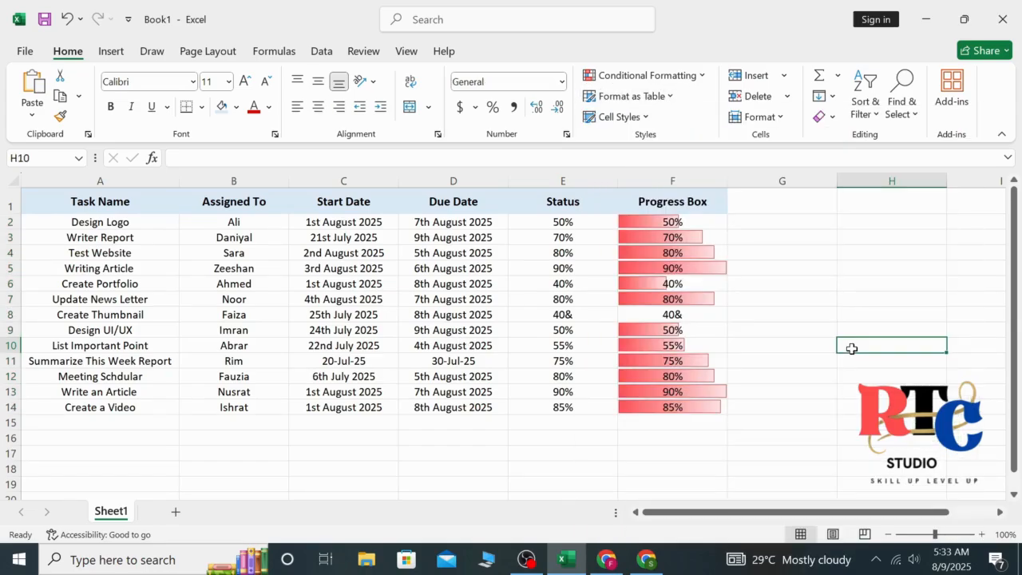
- Select the Due Date column D1:D14 and begin a New Rule under Conditional Formatting
left_click(484, 201)
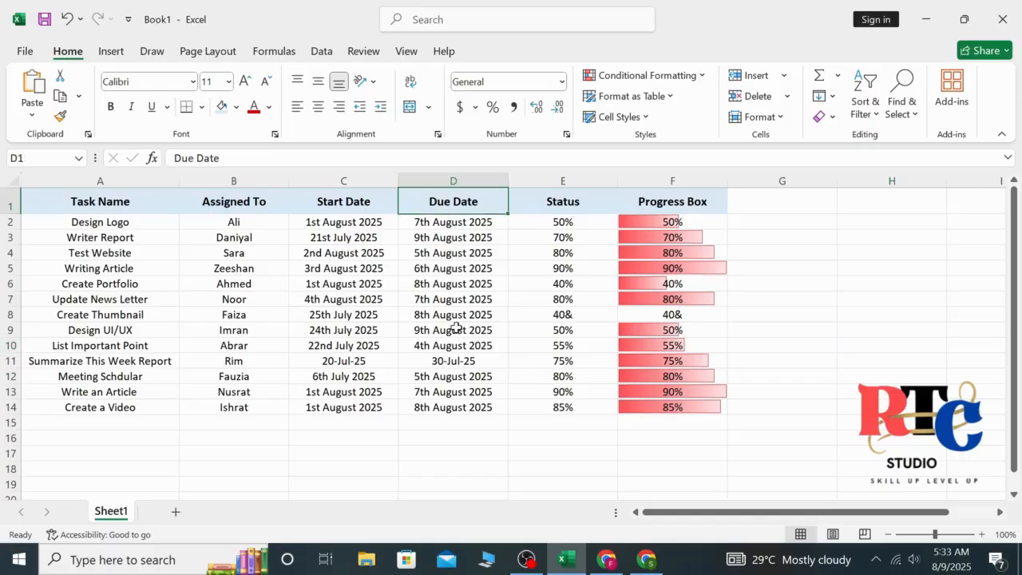
left_click_drag(455, 328, 452, 406)
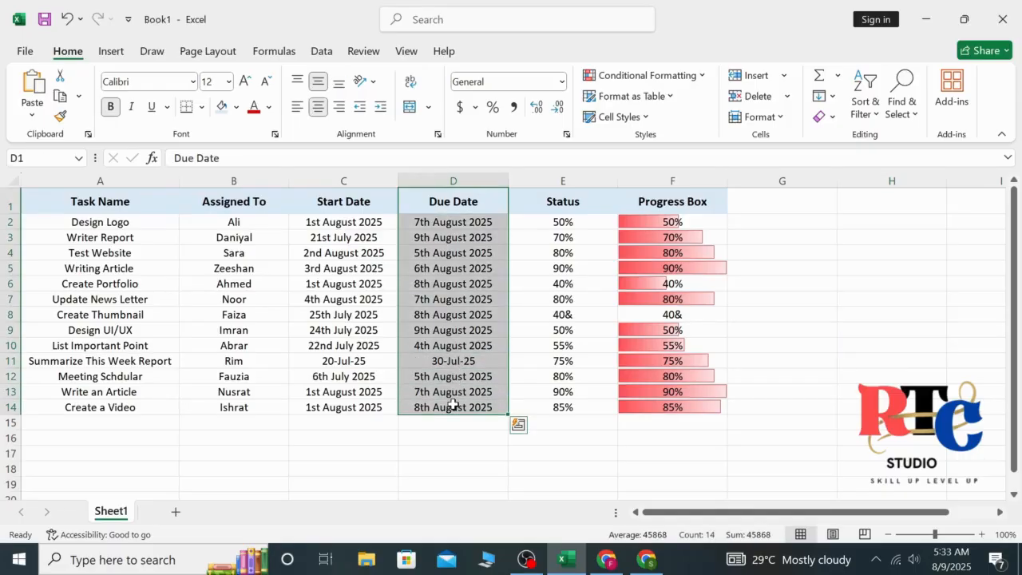
left_click(644, 77)
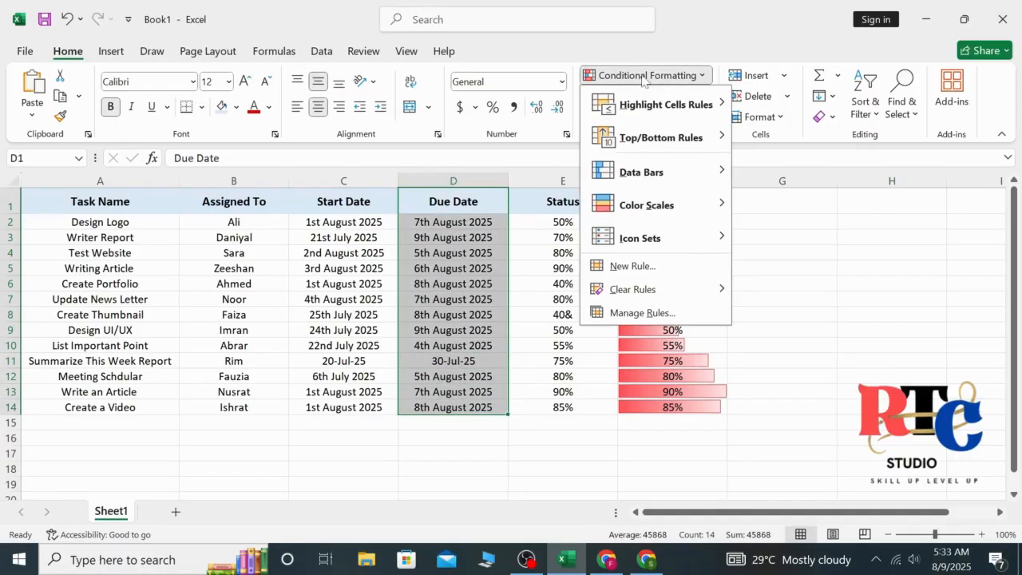
left_click(626, 272)
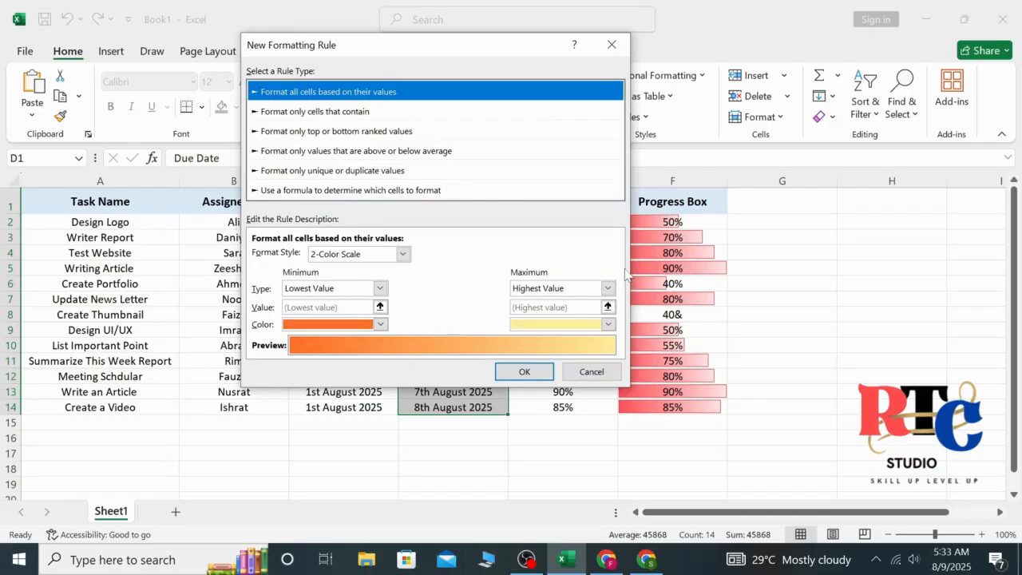
- Make the rule fill cells with Cell Value less than =TODAY() in red
left_click(371, 112)
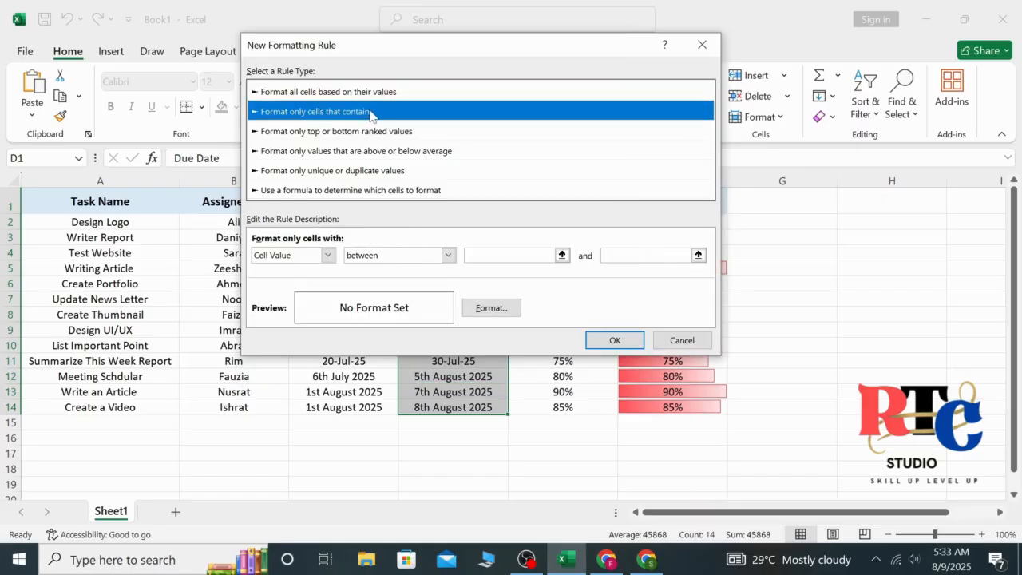
left_click(449, 255)
left_click(371, 327)
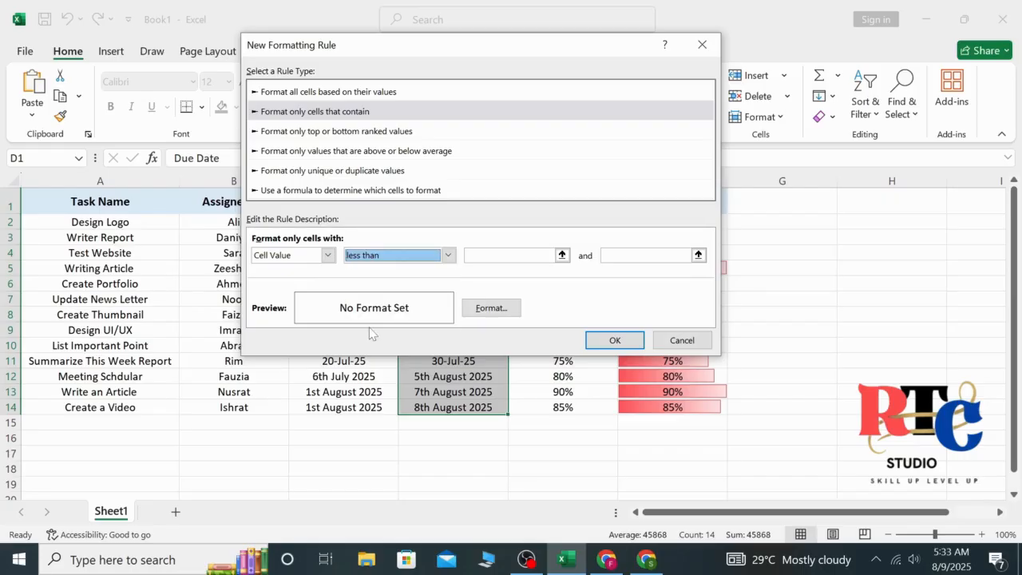
left_click(496, 256)
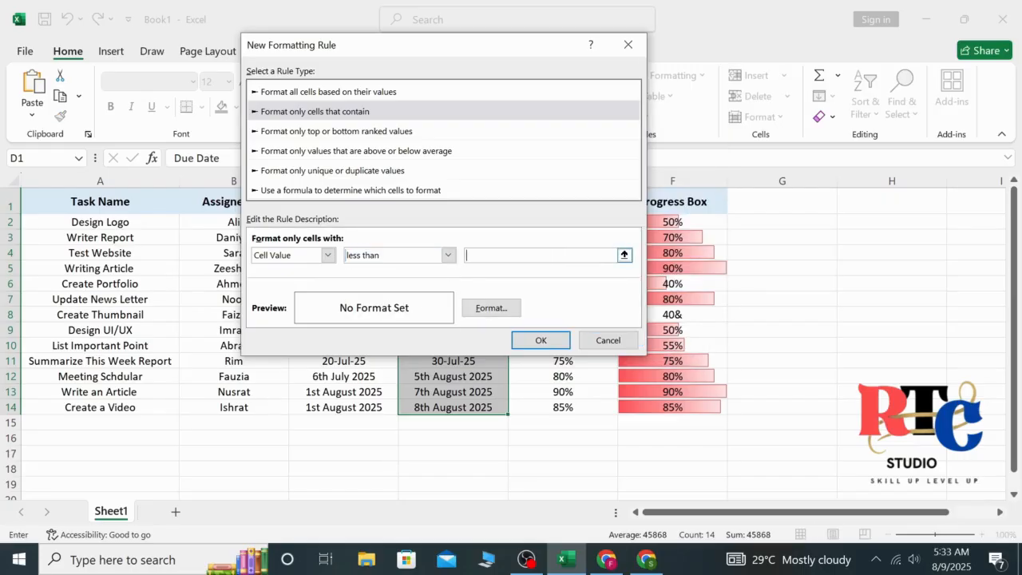
type("=TODAY()")
left_click(486, 311)
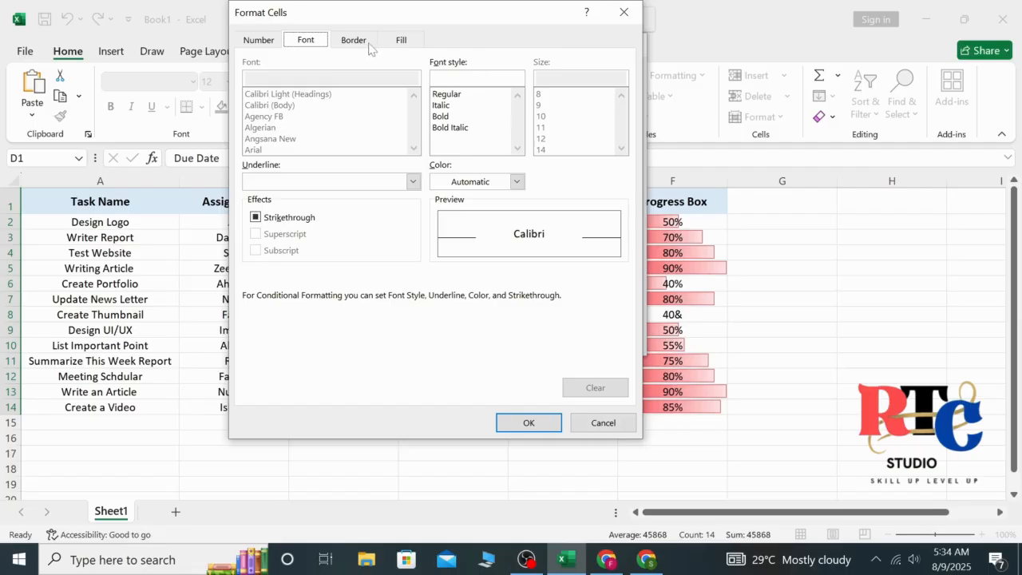
left_click(401, 41)
left_click(272, 189)
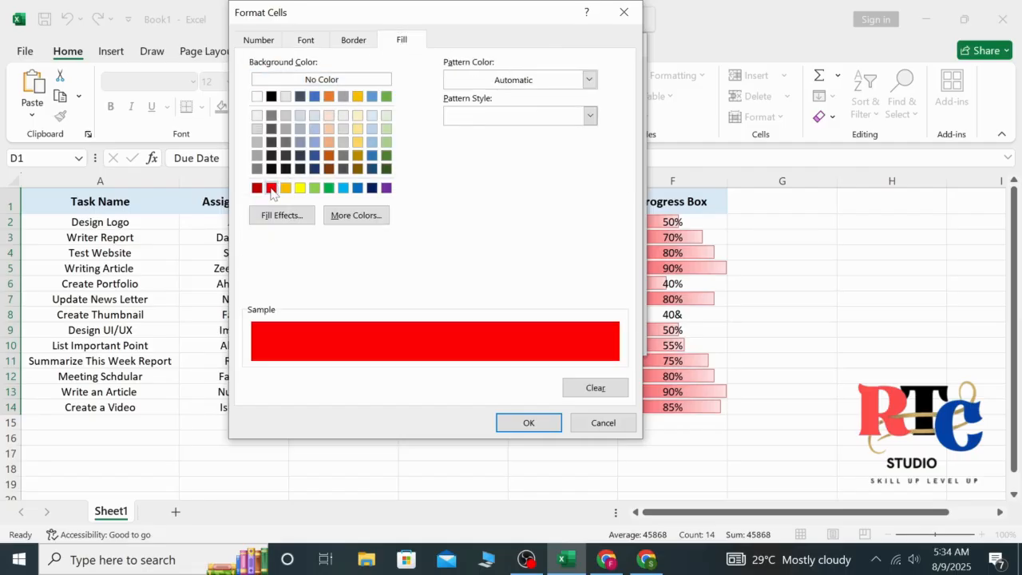
left_click(528, 422)
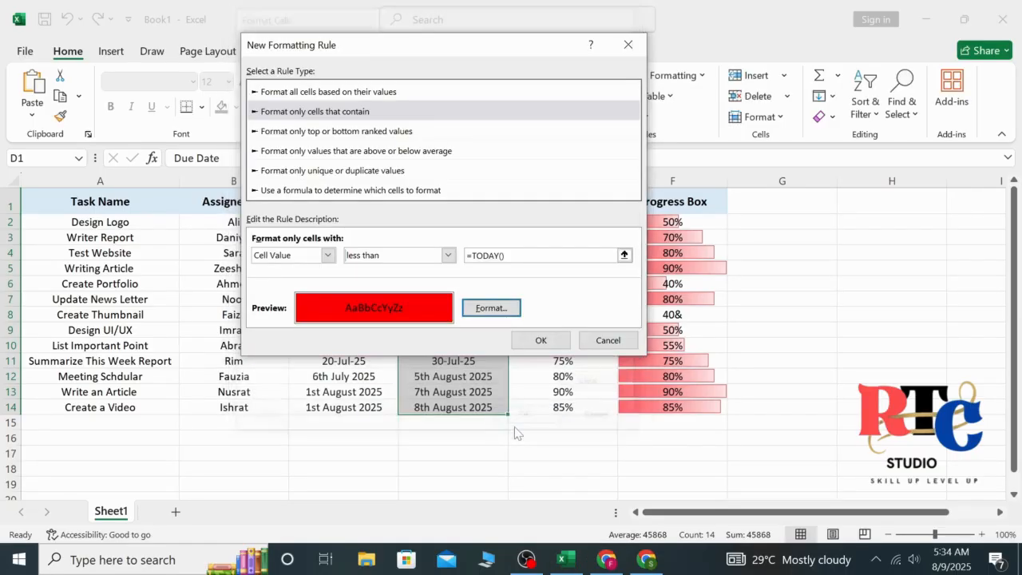
left_click(537, 342)
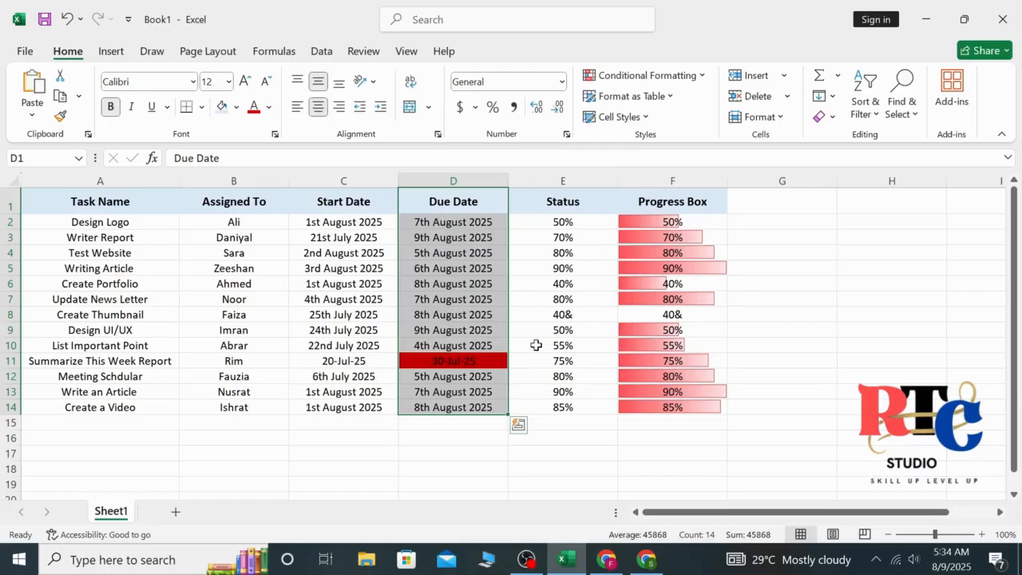
left_click(889, 325)
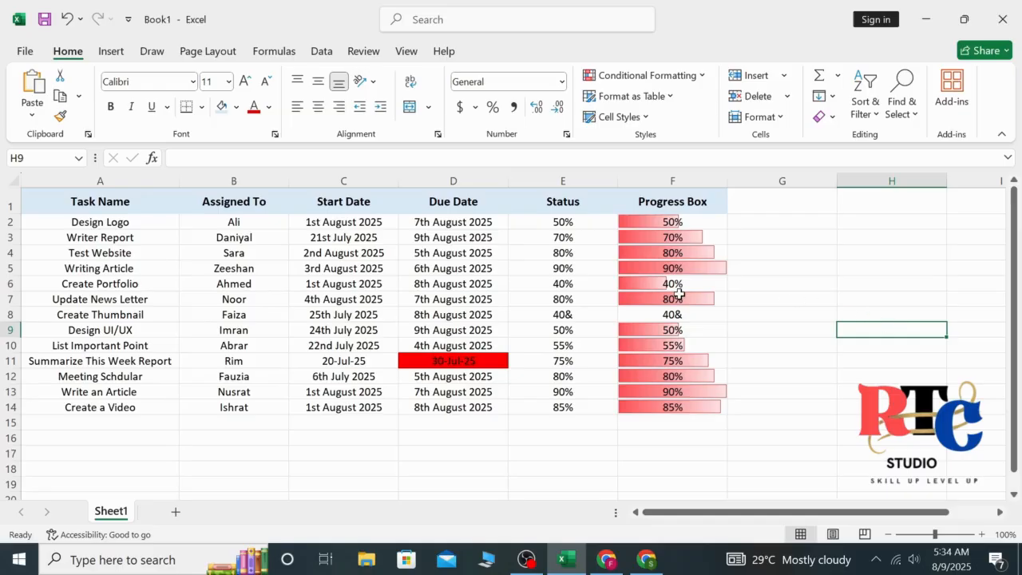
left_click(423, 391)
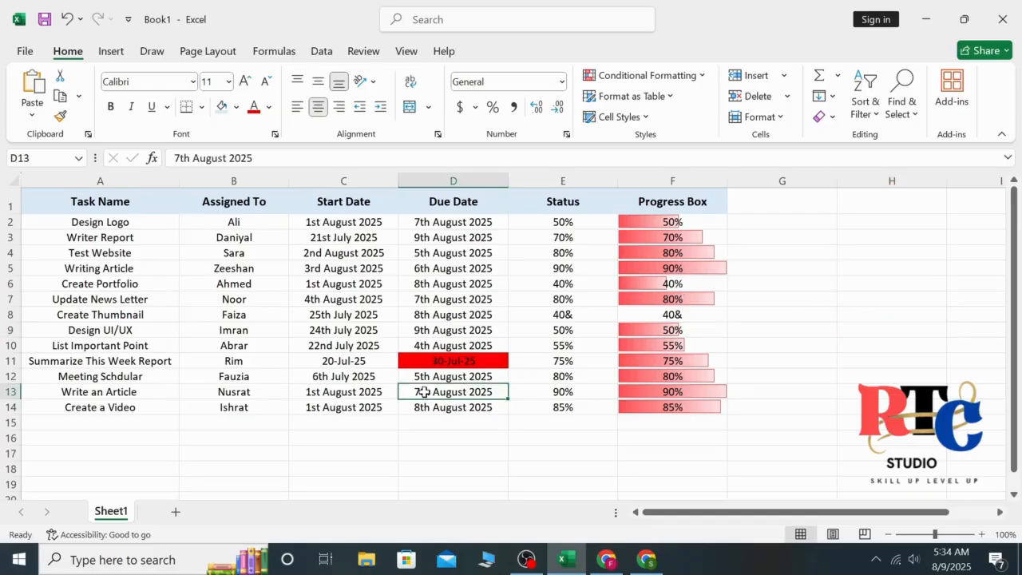
left_click(479, 252)
left_click(473, 373)
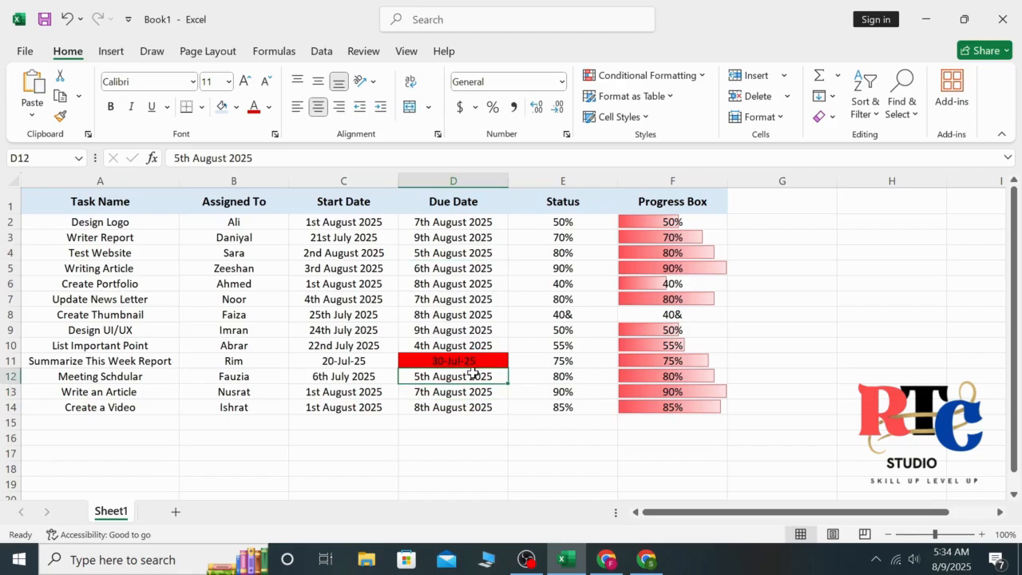
left_click(464, 200)
left_click(454, 358)
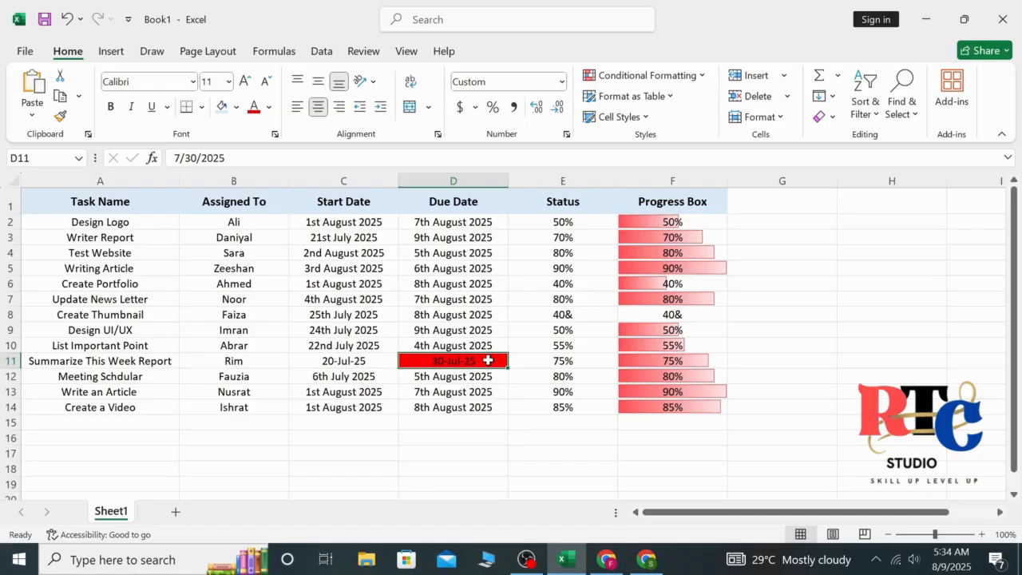
left_click(477, 377)
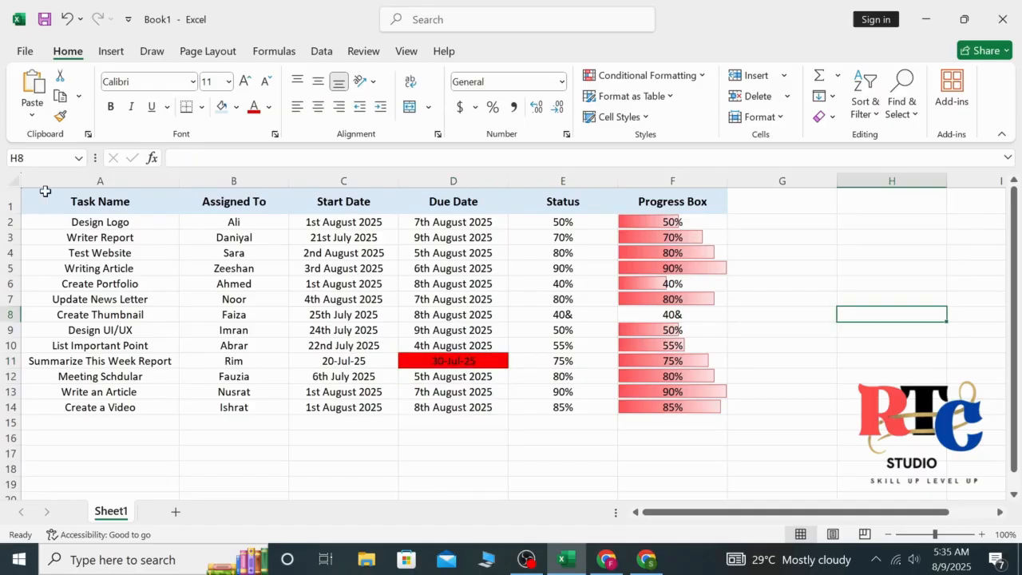
- Apply All Borders to the table range A1:F14
left_click_drag(45, 192, 667, 403)
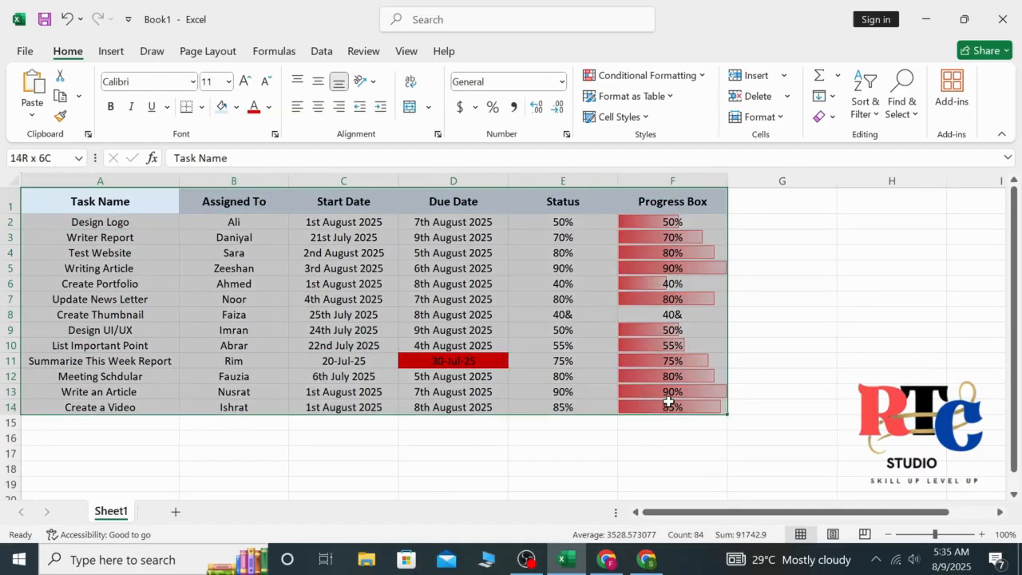
left_click(202, 106)
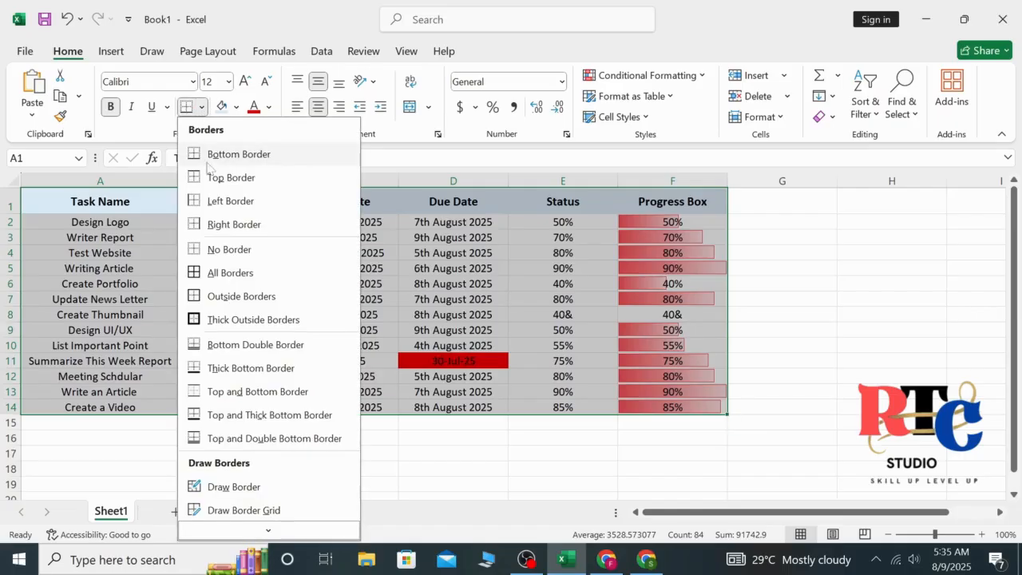
left_click(227, 273)
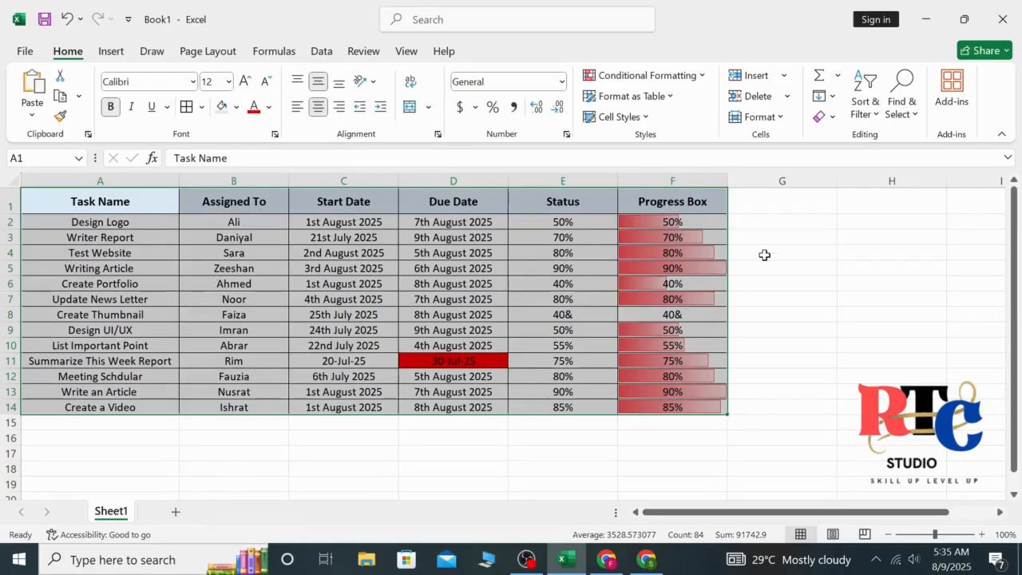
left_click(835, 281)
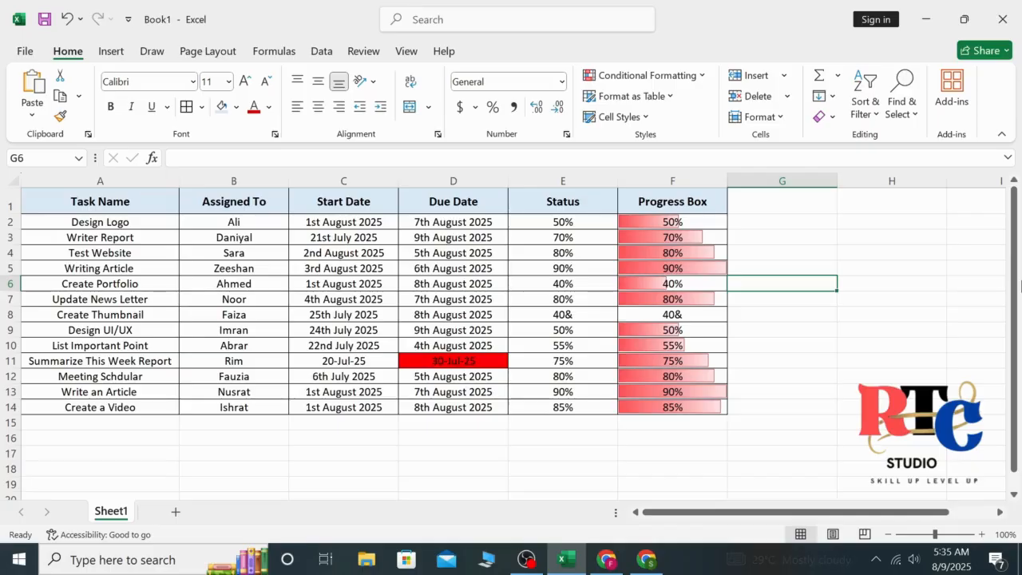